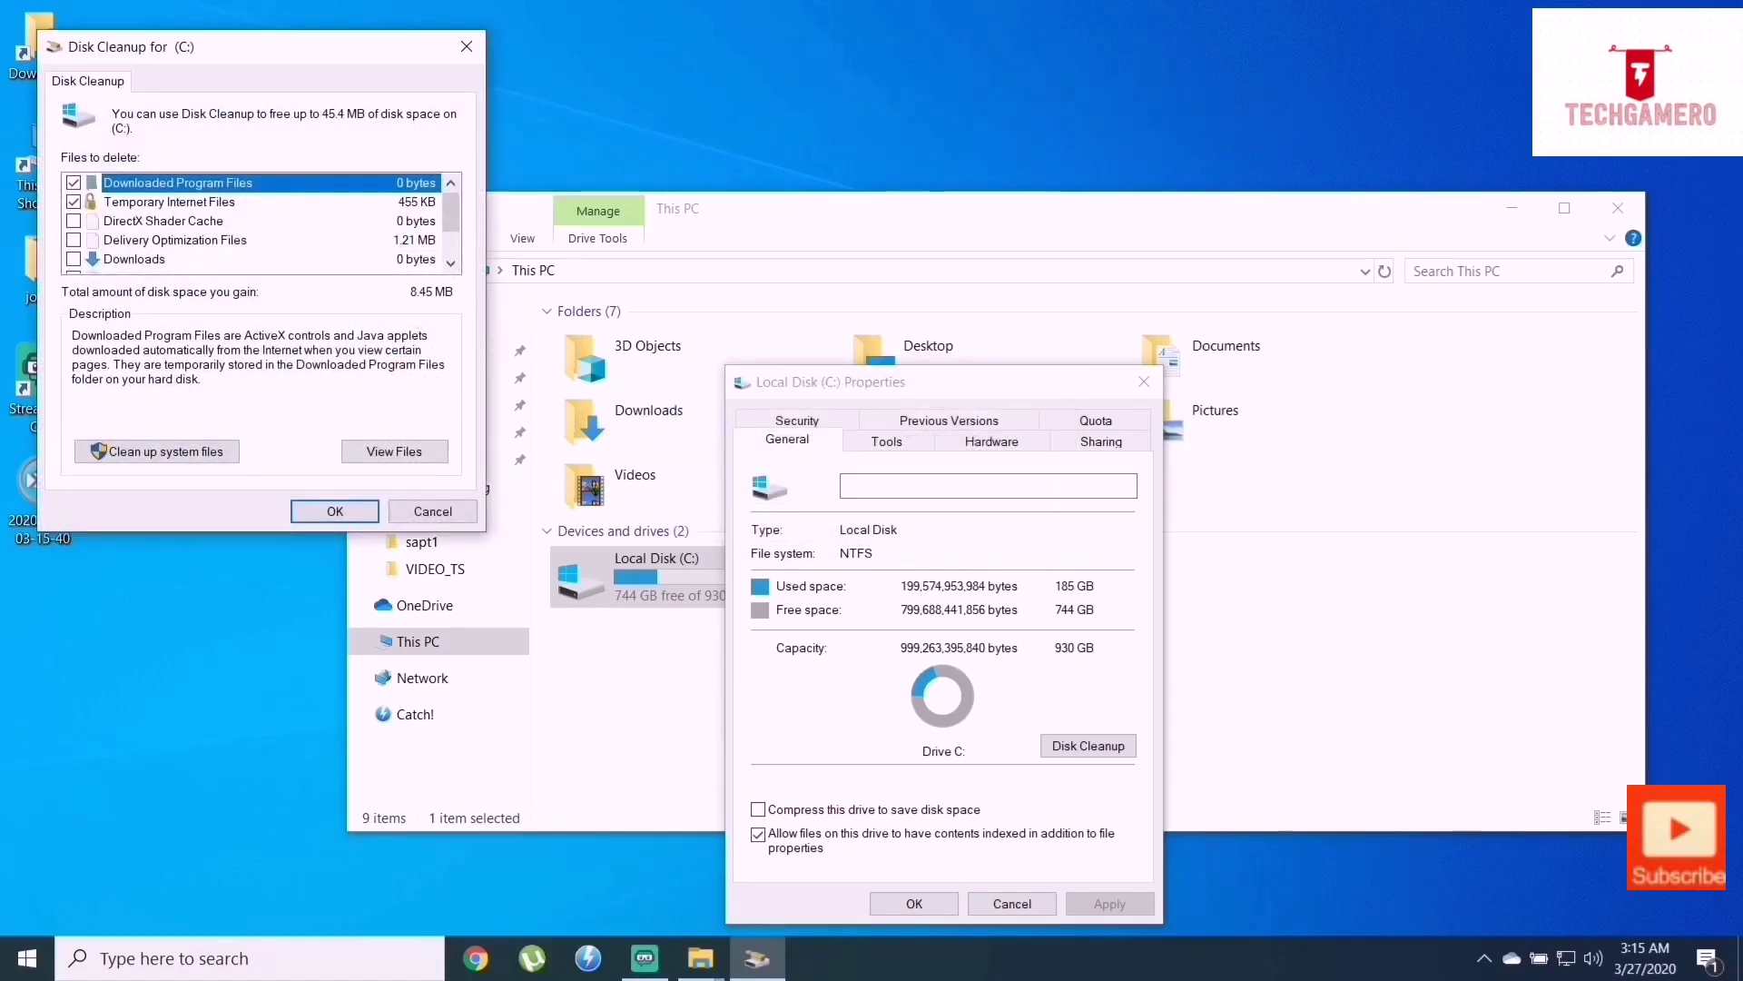
Step: Add DirectX Shader Cache, Delivery Optimization Files, Downloads, Recycle Bin and Temporary files to the C: drive cleanup and delete all the selected files
{"action": "left_click", "coordinate": [74, 221]}
{"action": "left_click", "coordinate": [73, 240]}
{"action": "scroll", "coordinate": [263, 221], "scroll_direction": "down", "scroll_amount": 2}
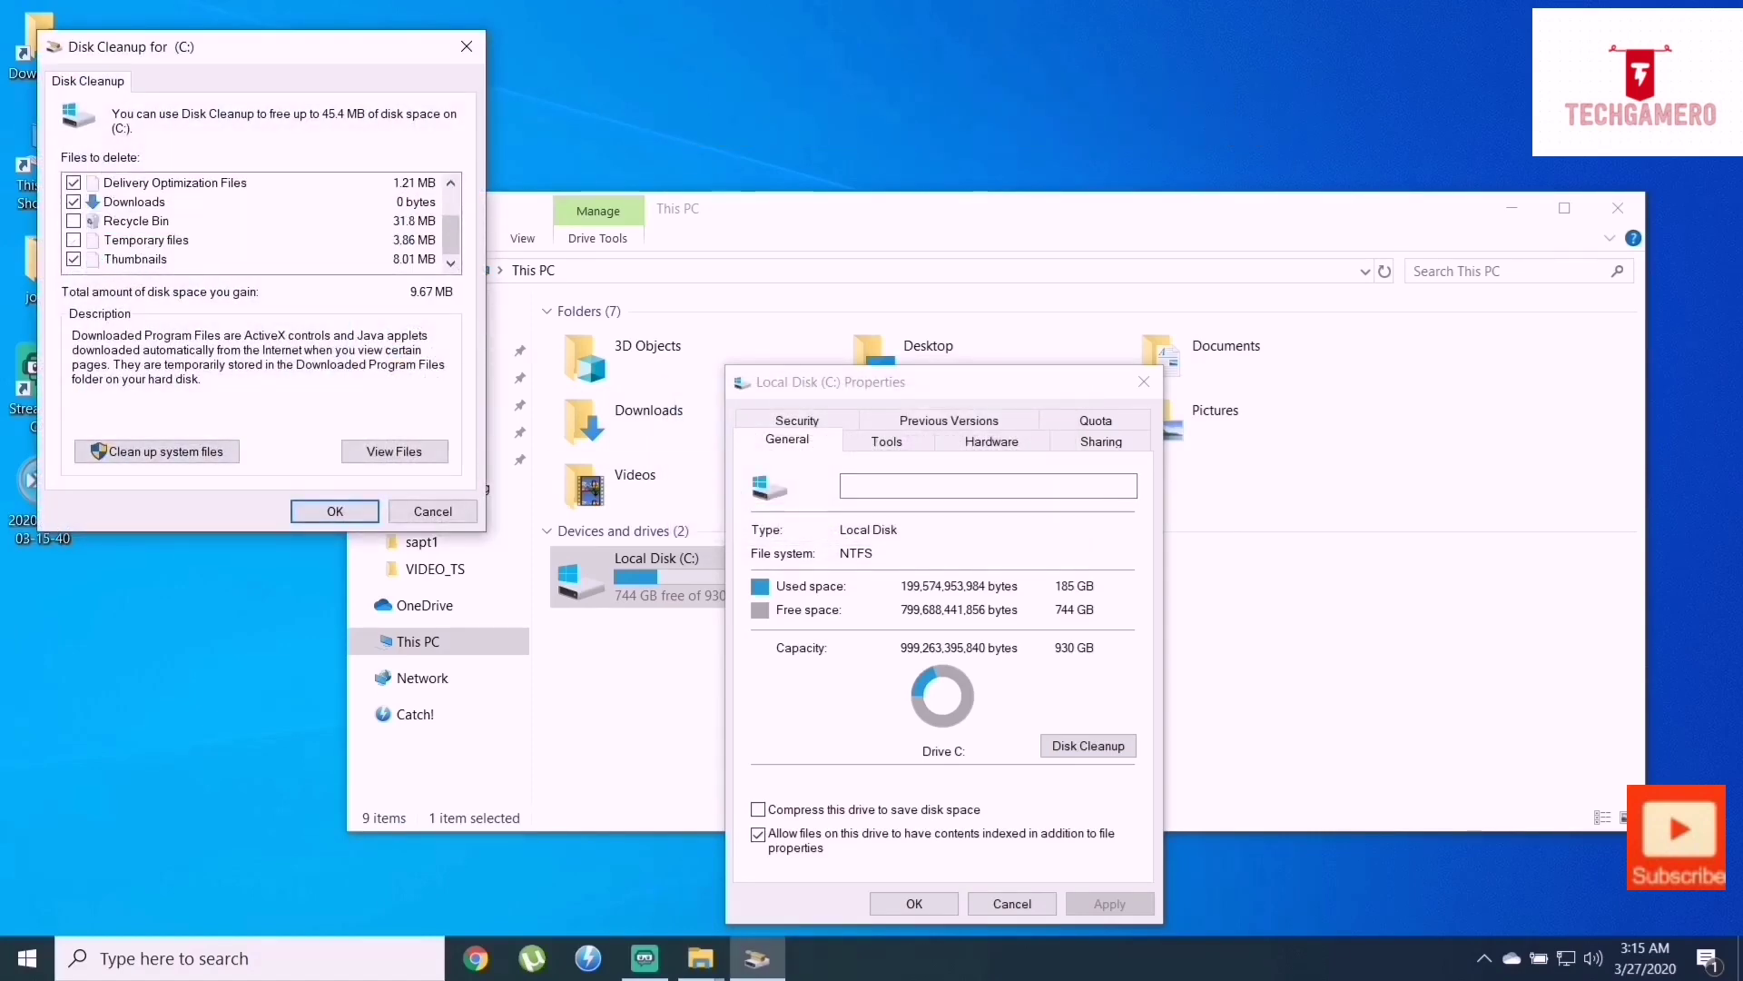
{"action": "left_click", "coordinate": [145, 240]}
{"action": "left_click", "coordinate": [73, 239]}
{"action": "left_click", "coordinate": [74, 220]}
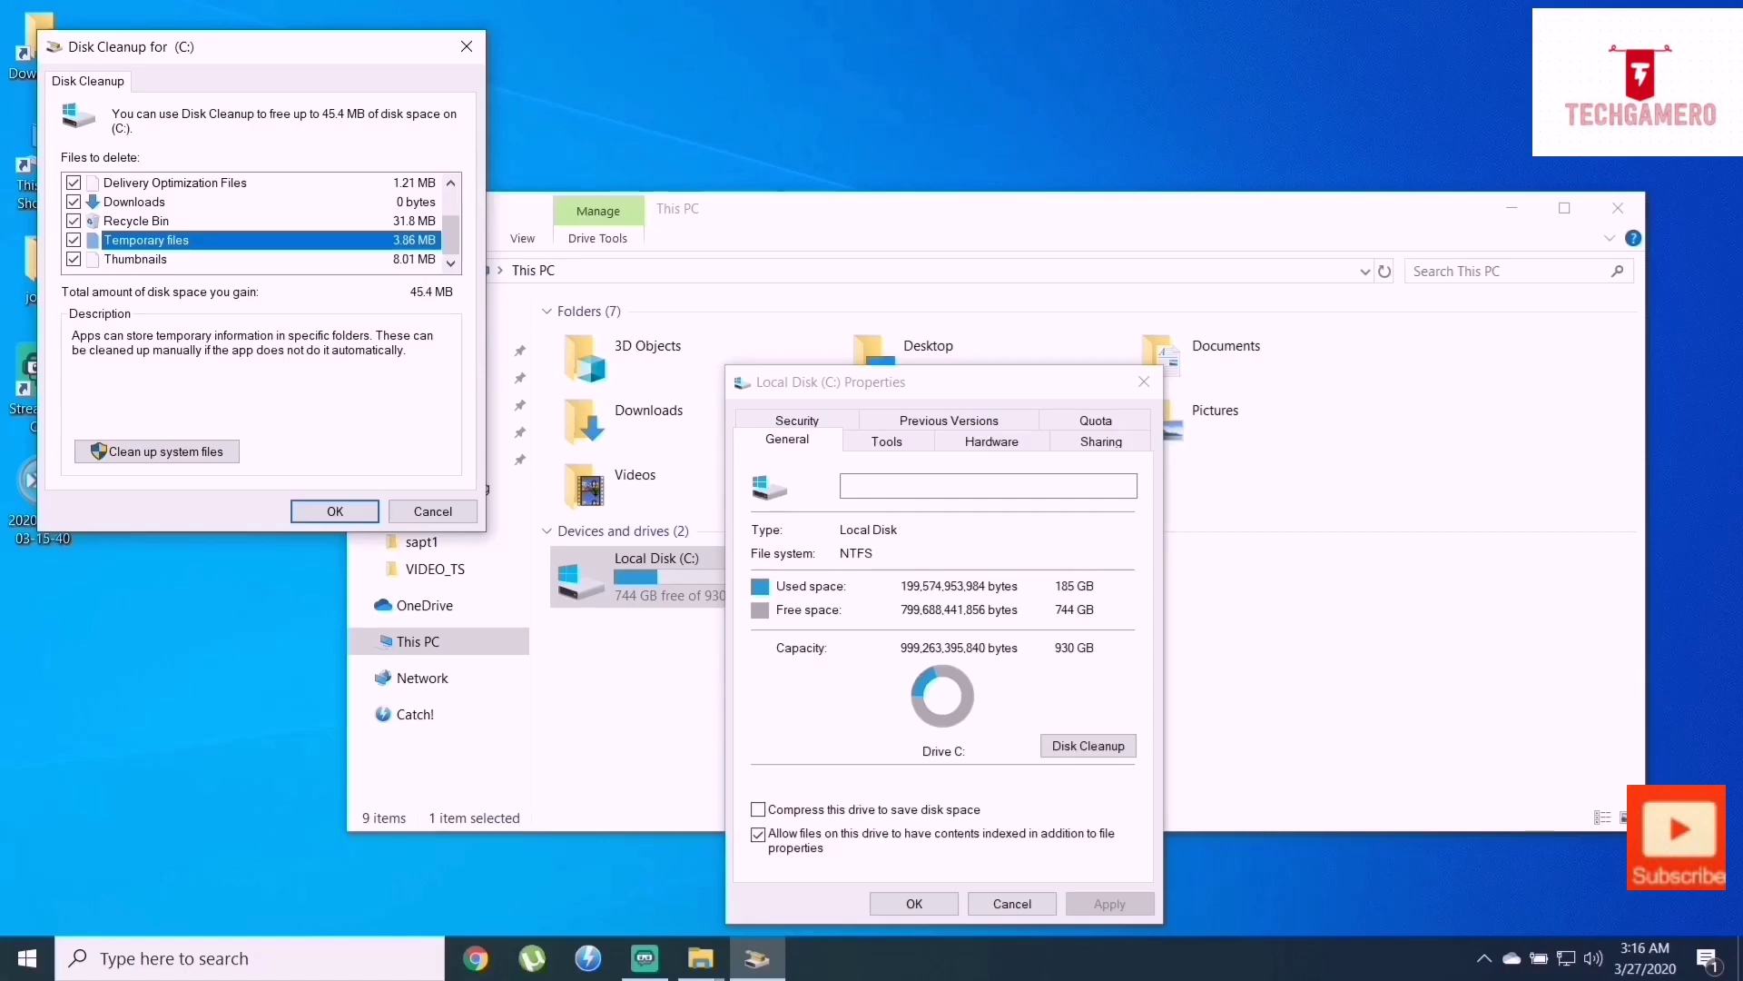
{"action": "key", "text": "Return"}
{"action": "key", "text": "Return"}
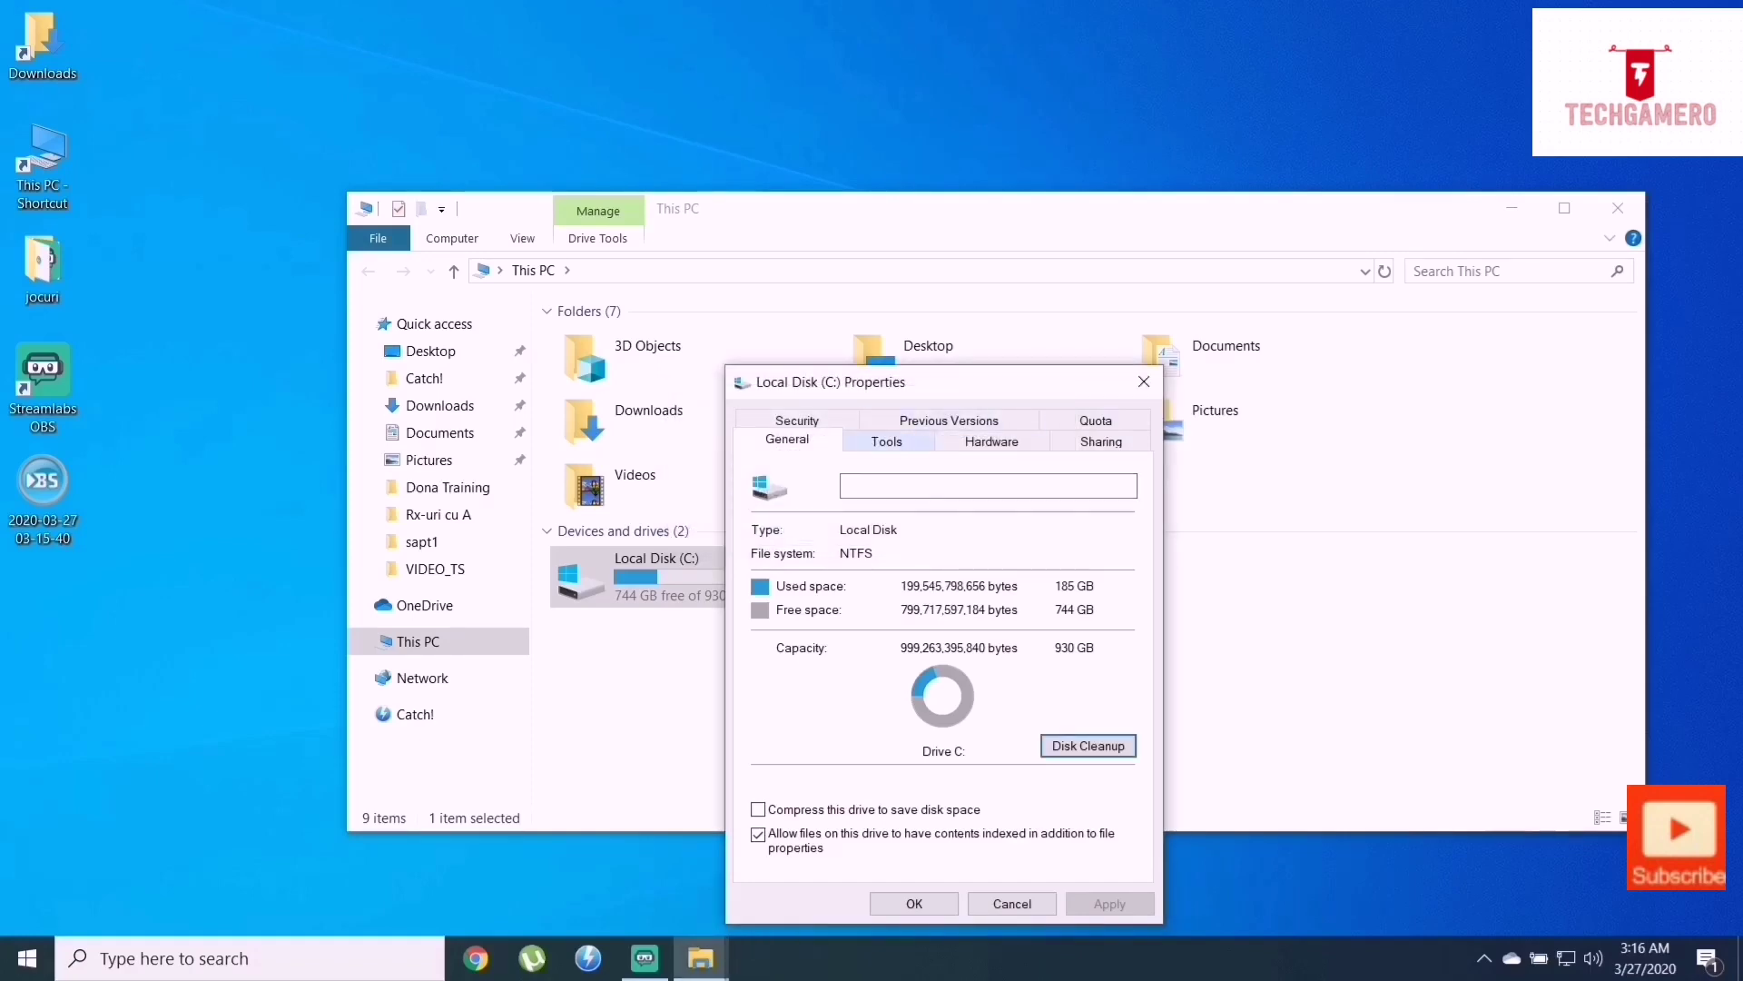
Step: Optimize and defragment drive C: from its properties, ending the run early by closing Optimize Drives
{"action": "left_click", "coordinate": [864, 443]}
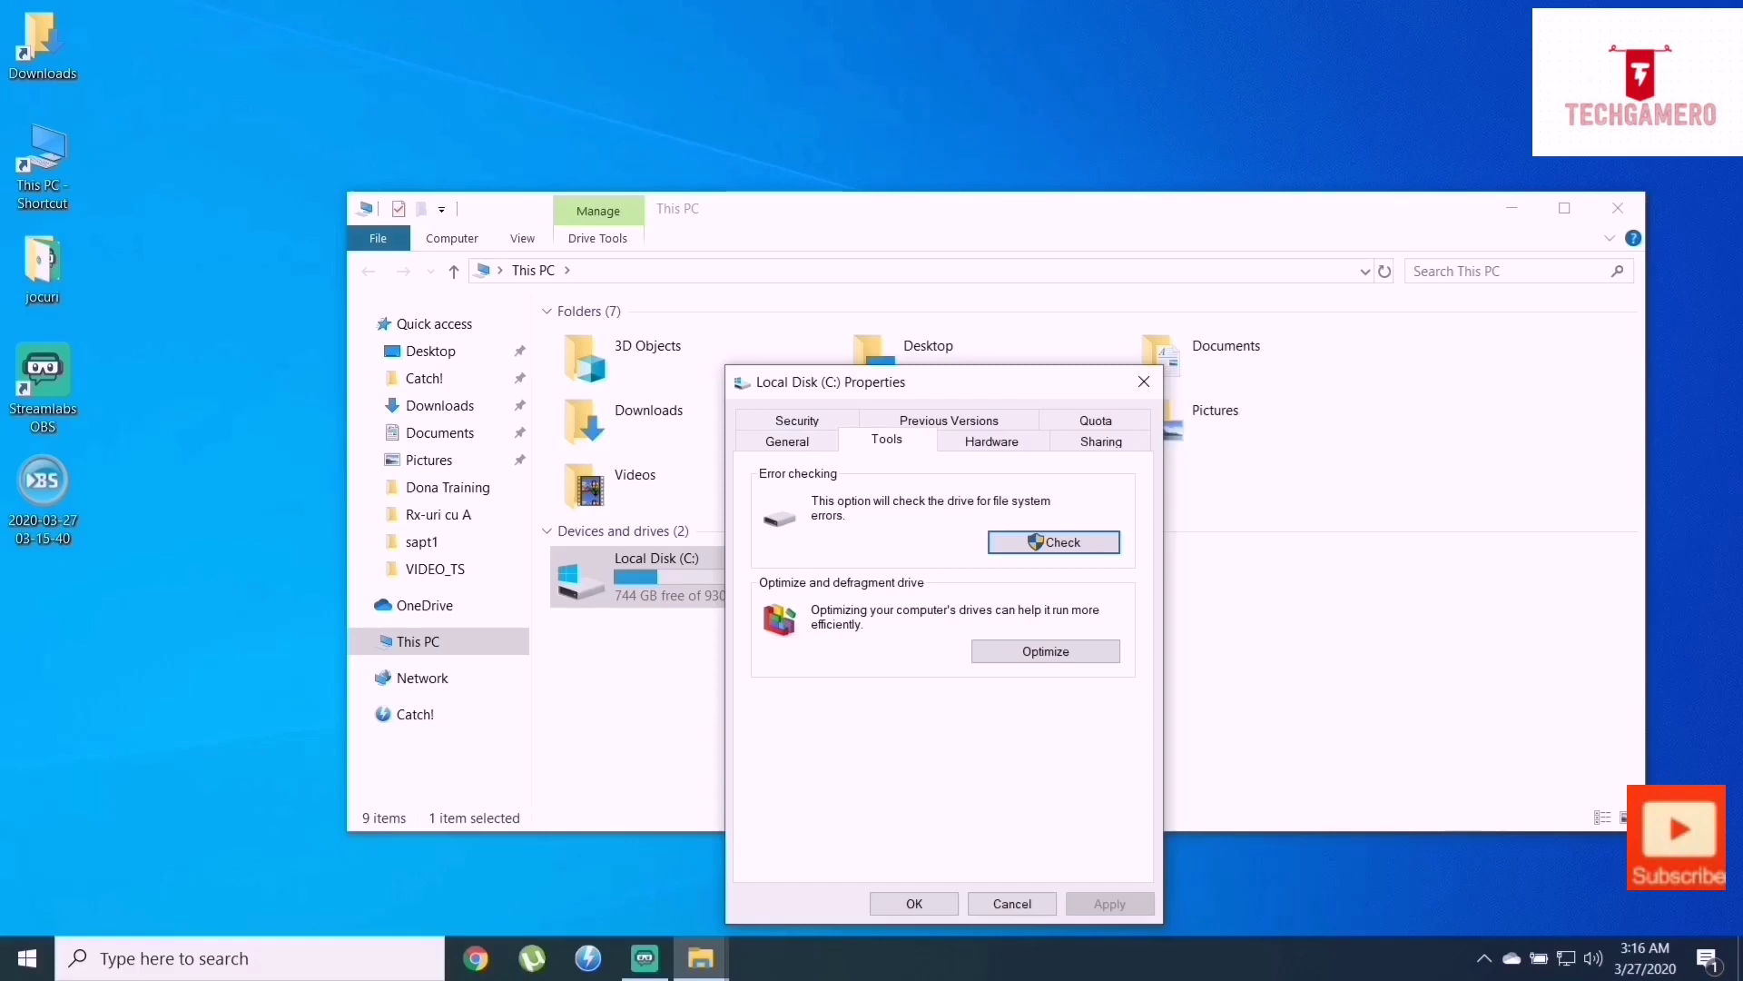
{"action": "left_click", "coordinate": [1045, 651]}
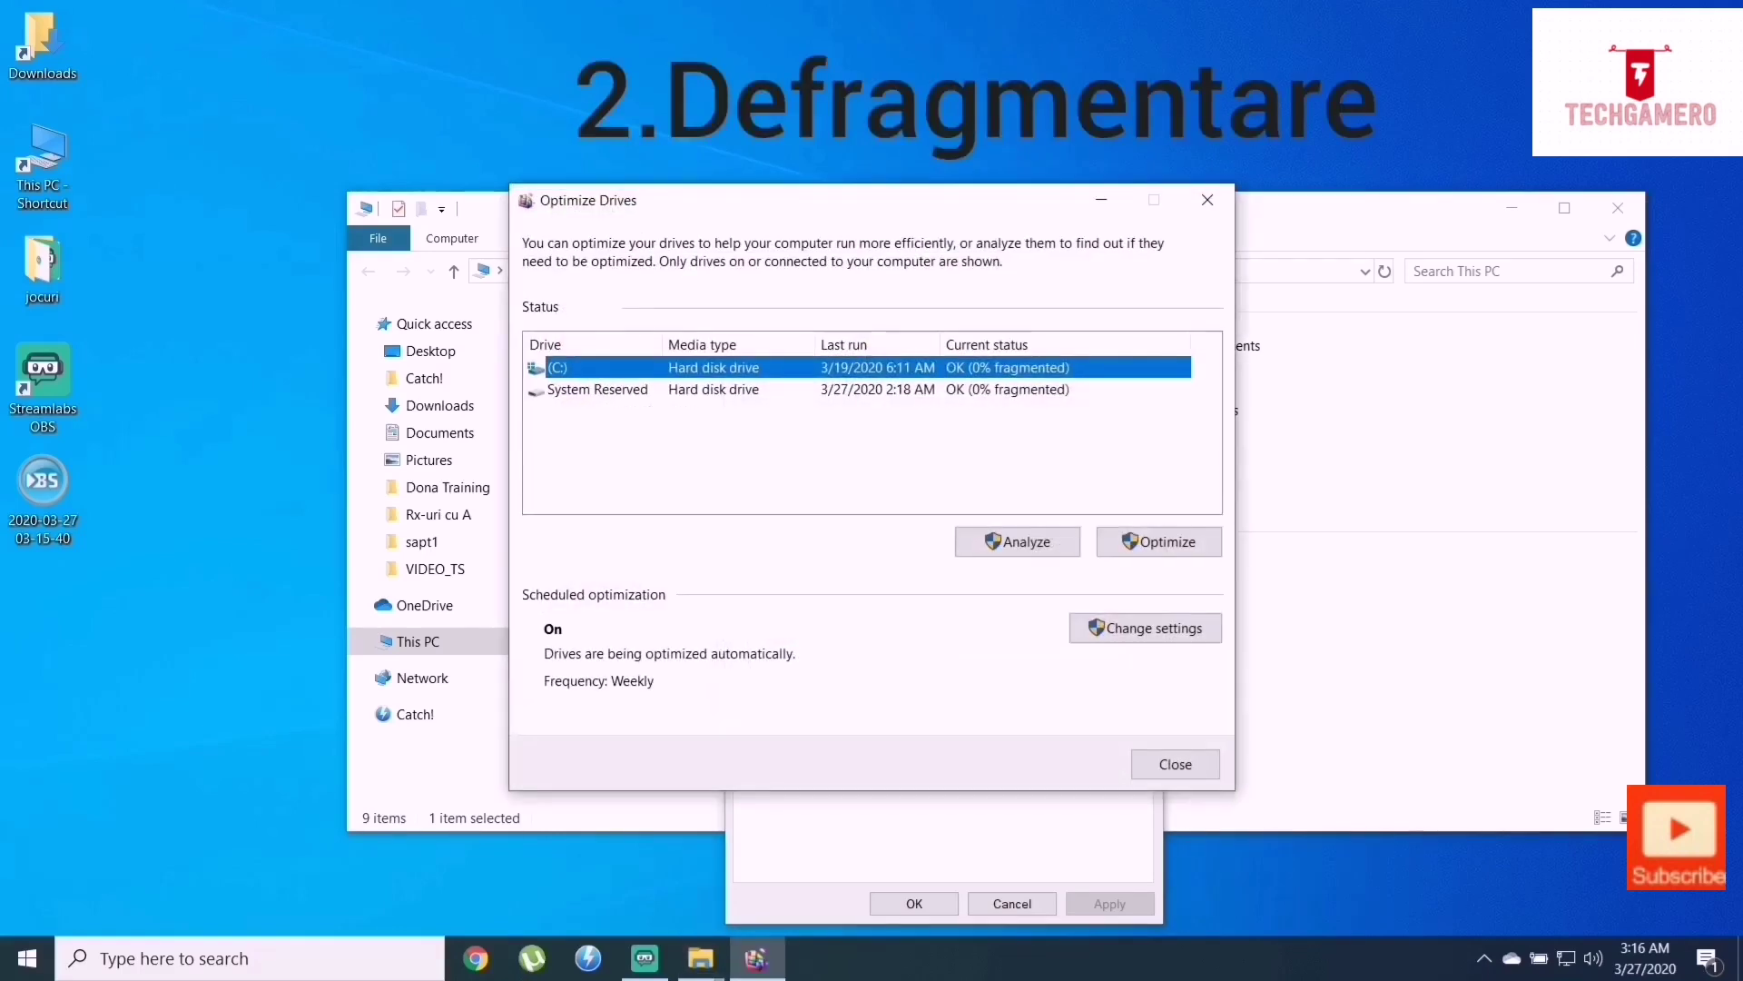
{"action": "left_click", "coordinate": [1159, 542]}
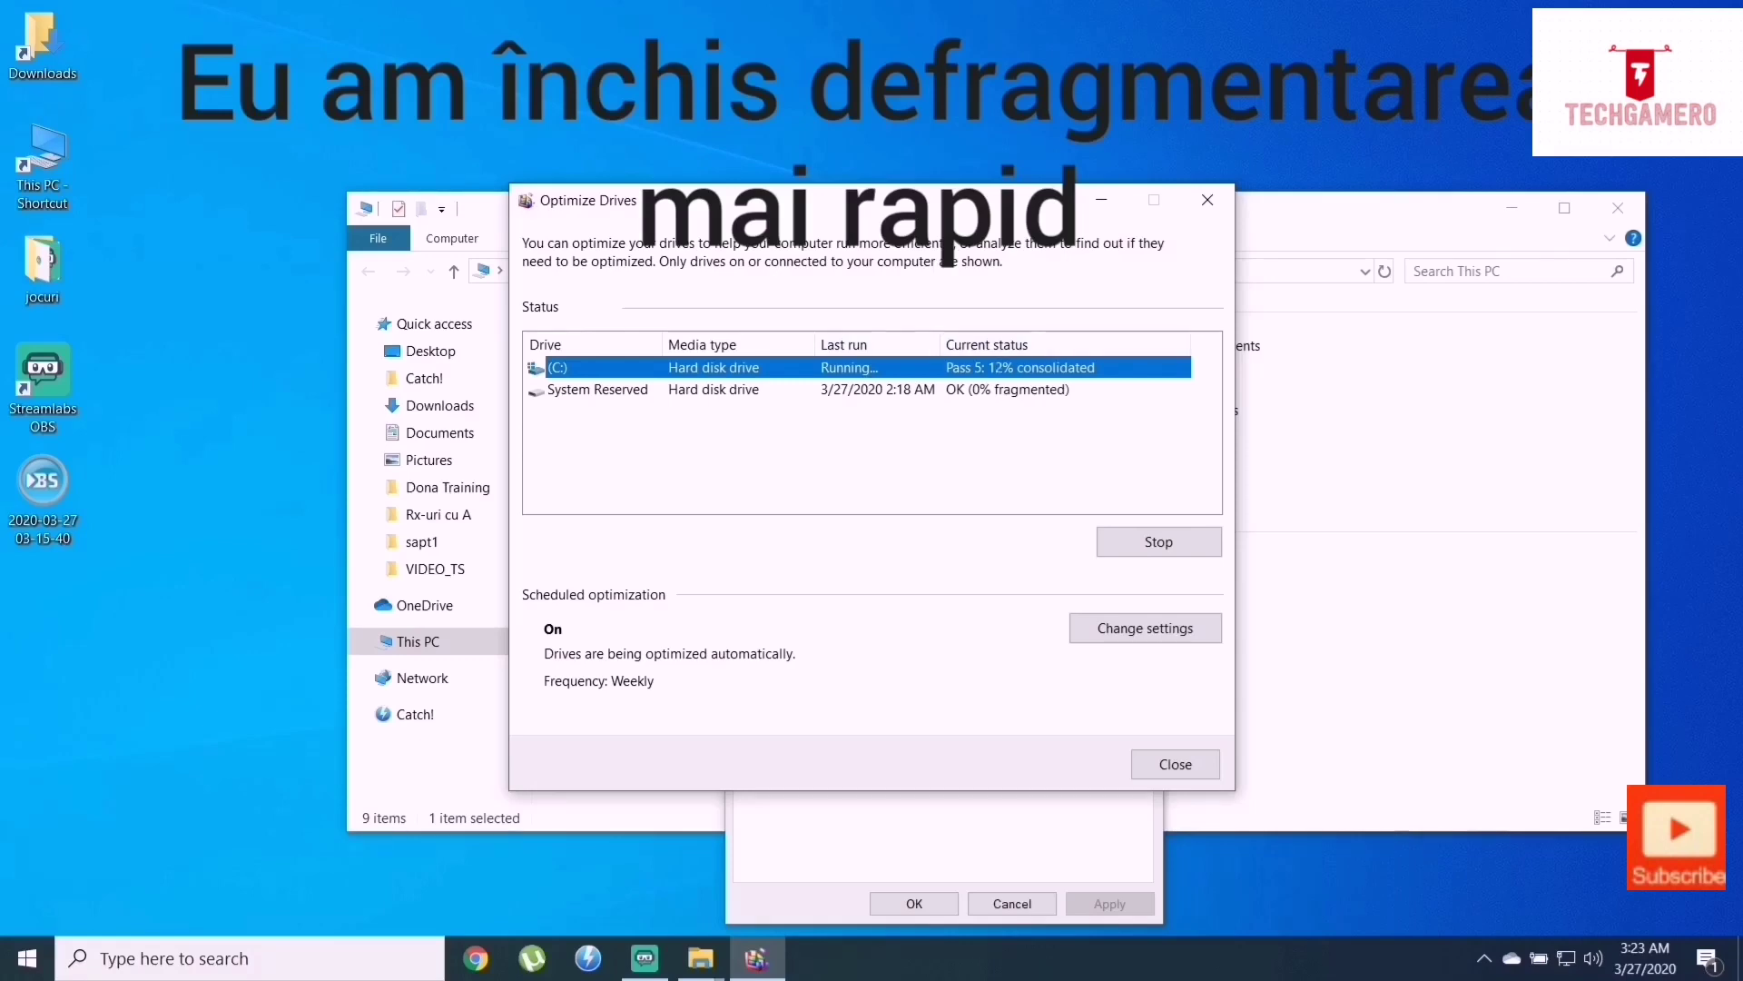
{"action": "key", "text": "Escape"}
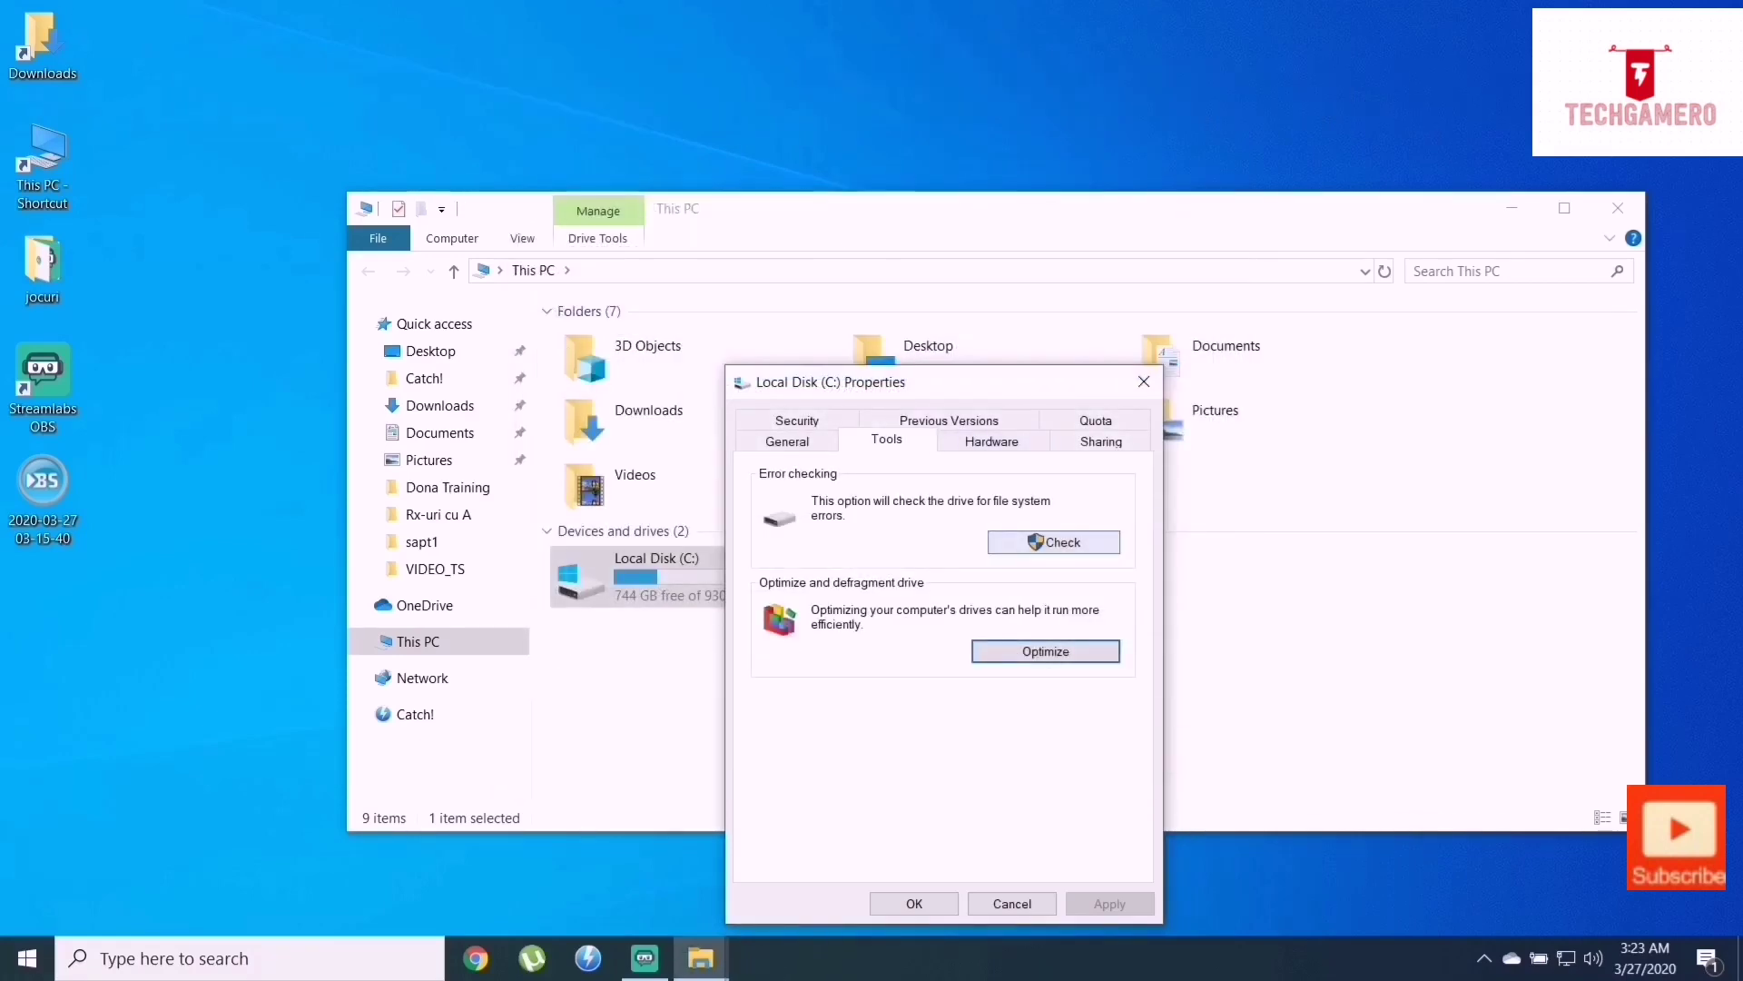
Step: View the drive's hardware details, and close the C: drive properties and the This PC window
{"action": "left_click", "coordinate": [992, 442]}
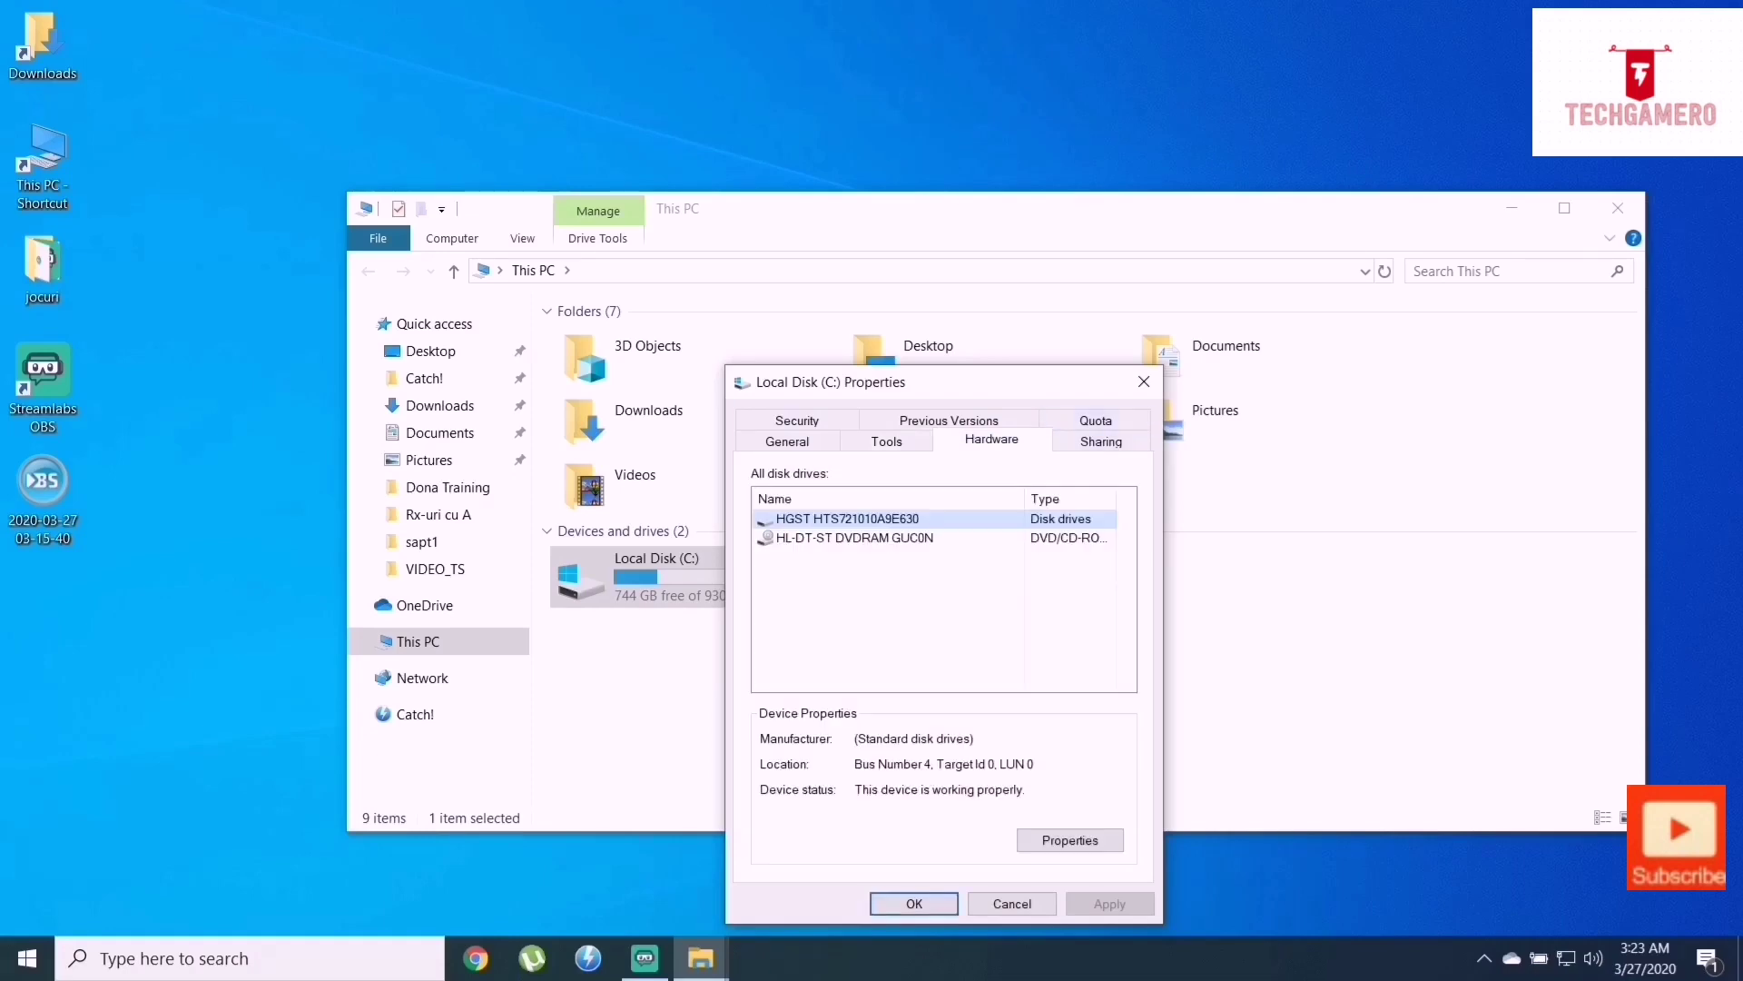
{"action": "left_click", "coordinate": [1144, 381]}
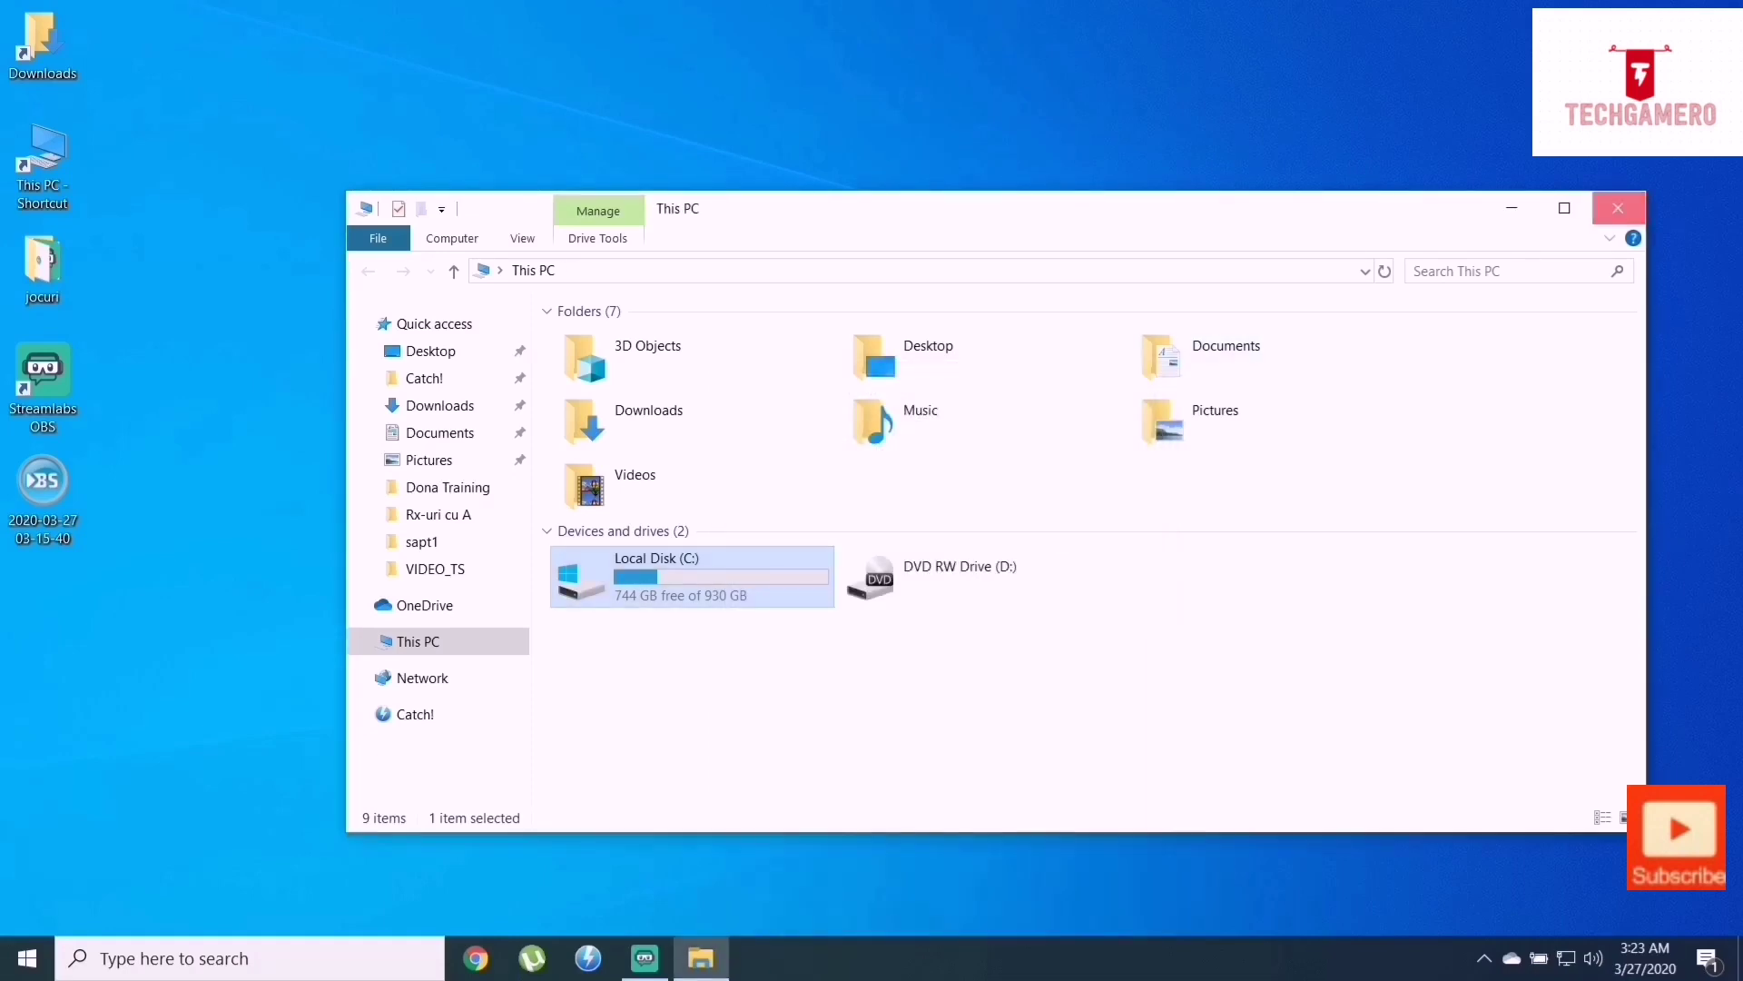
{"action": "left_click", "coordinate": [1618, 207]}
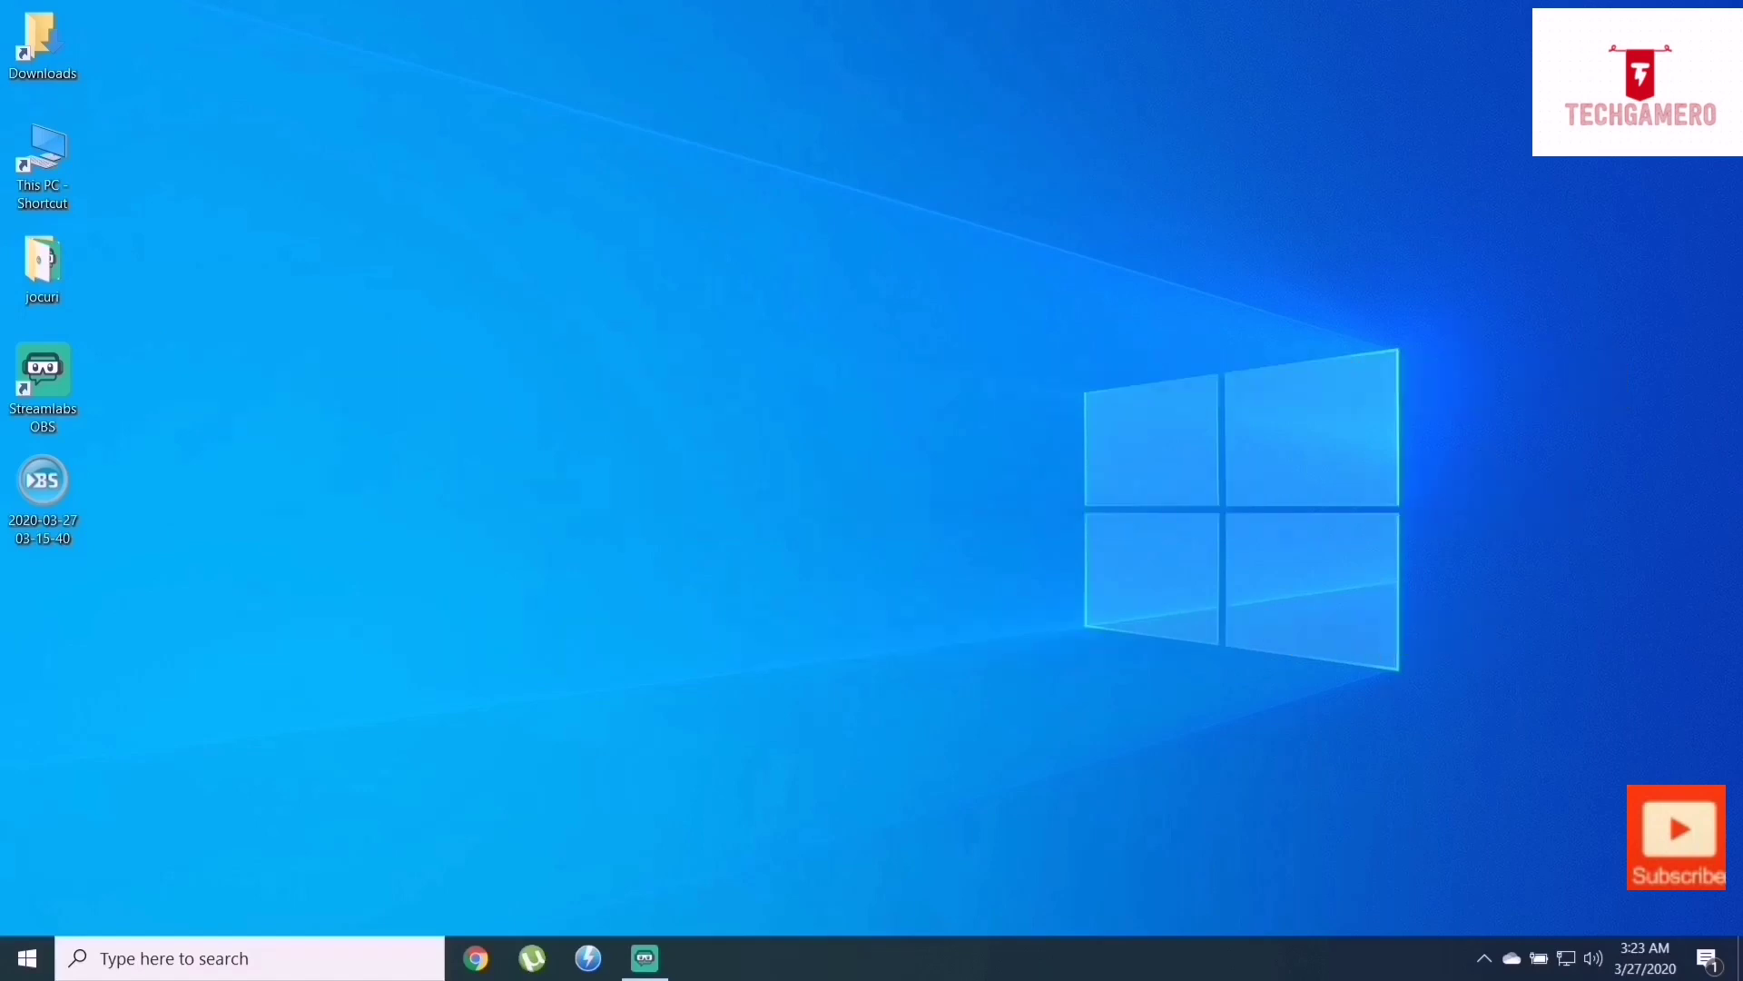
Step: Switch to Chrome, search for ccleaner and download the free version from the CCleaner website
{"action": "key", "text": "super+1"}
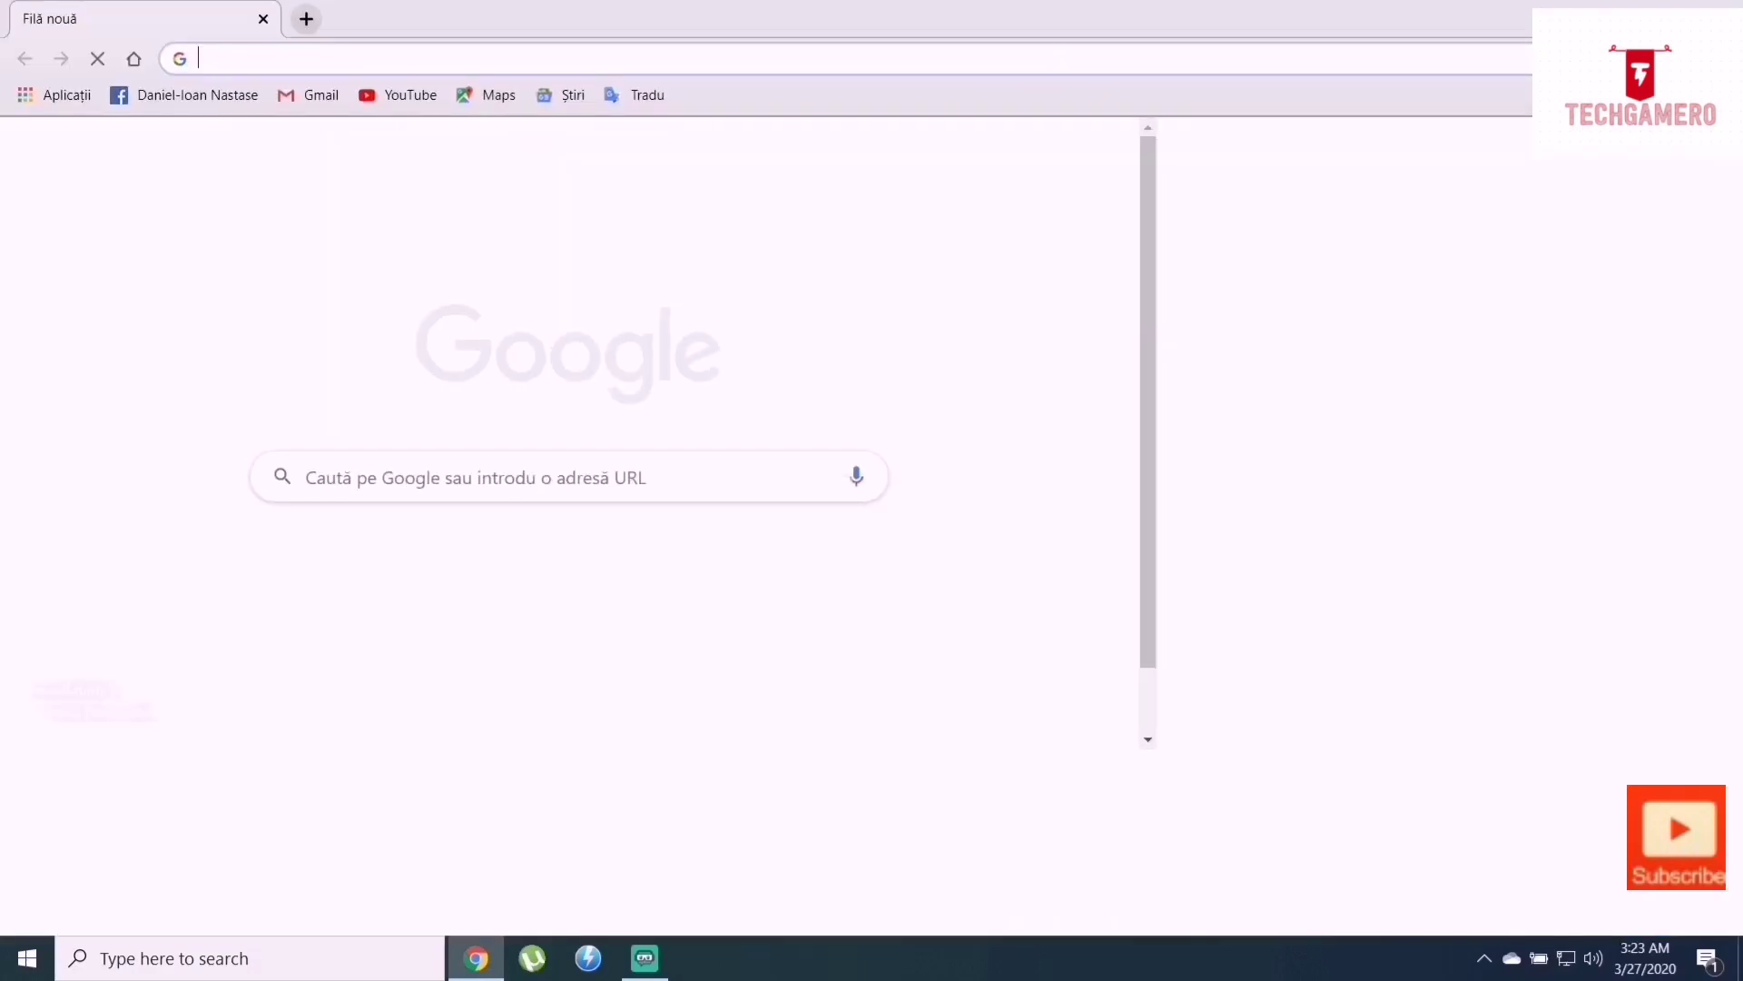
{"action": "type", "text": "ccleaner"}
{"action": "key", "text": "Return"}
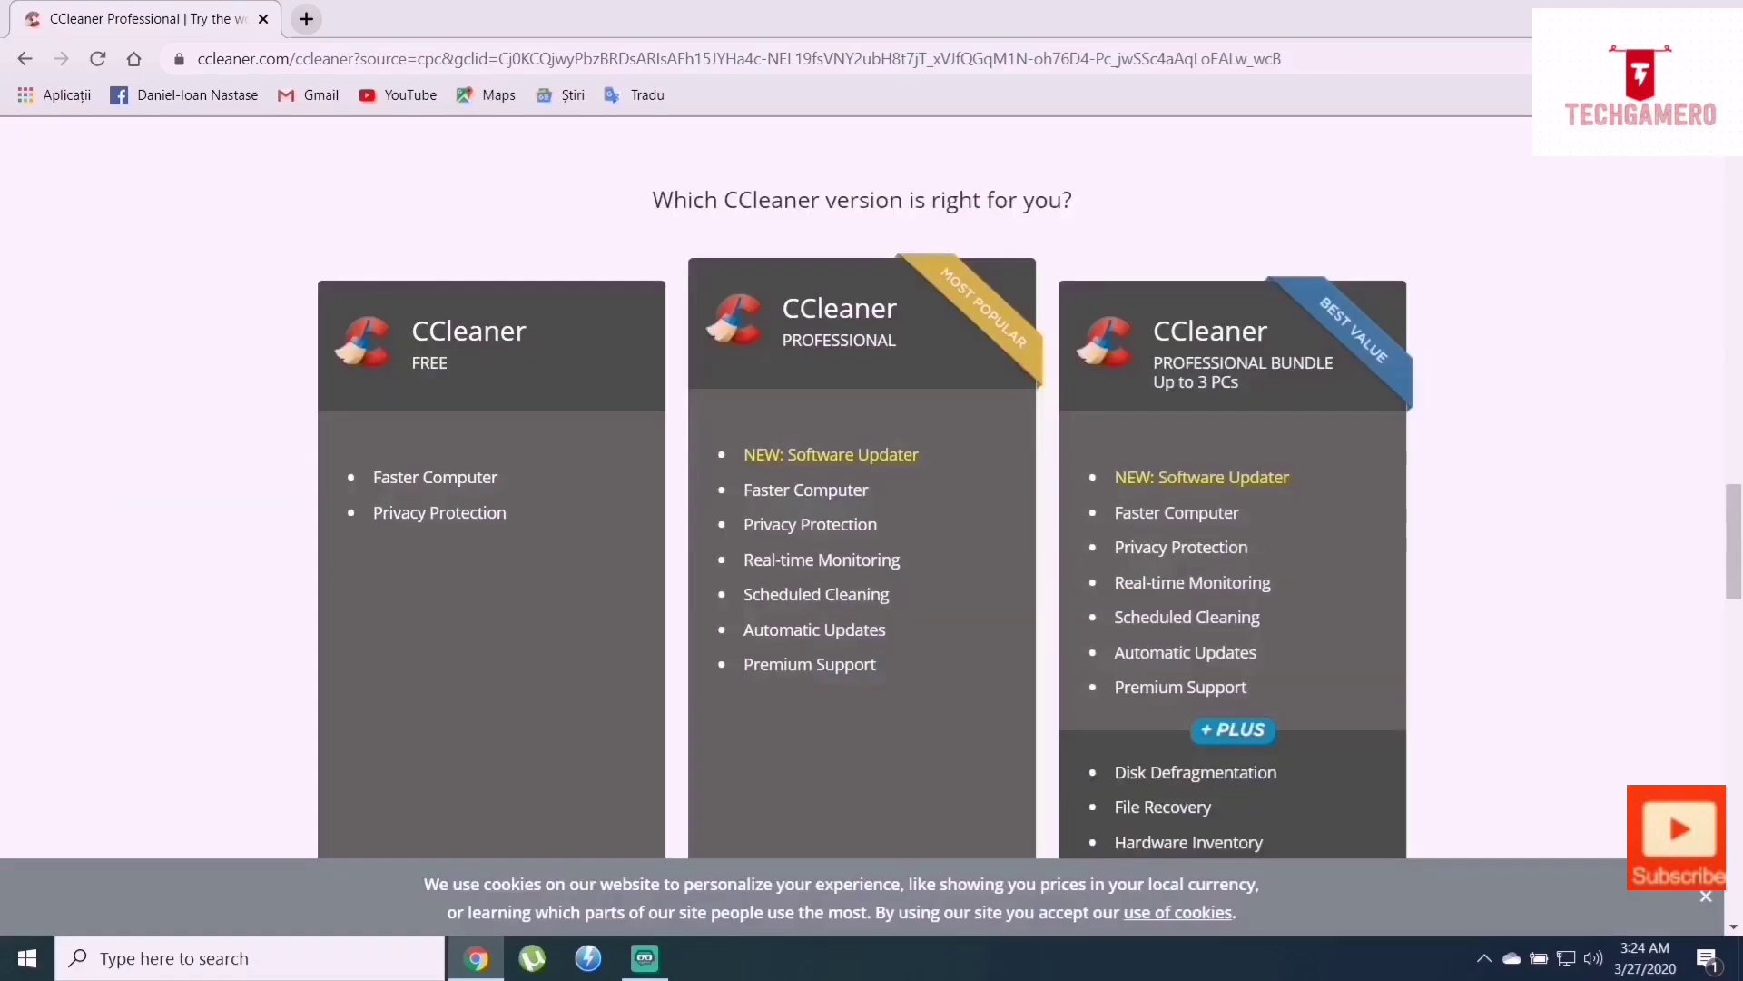
{"action": "scroll", "coordinate": [863, 490], "scroll_direction": "down", "scroll_amount": 4}
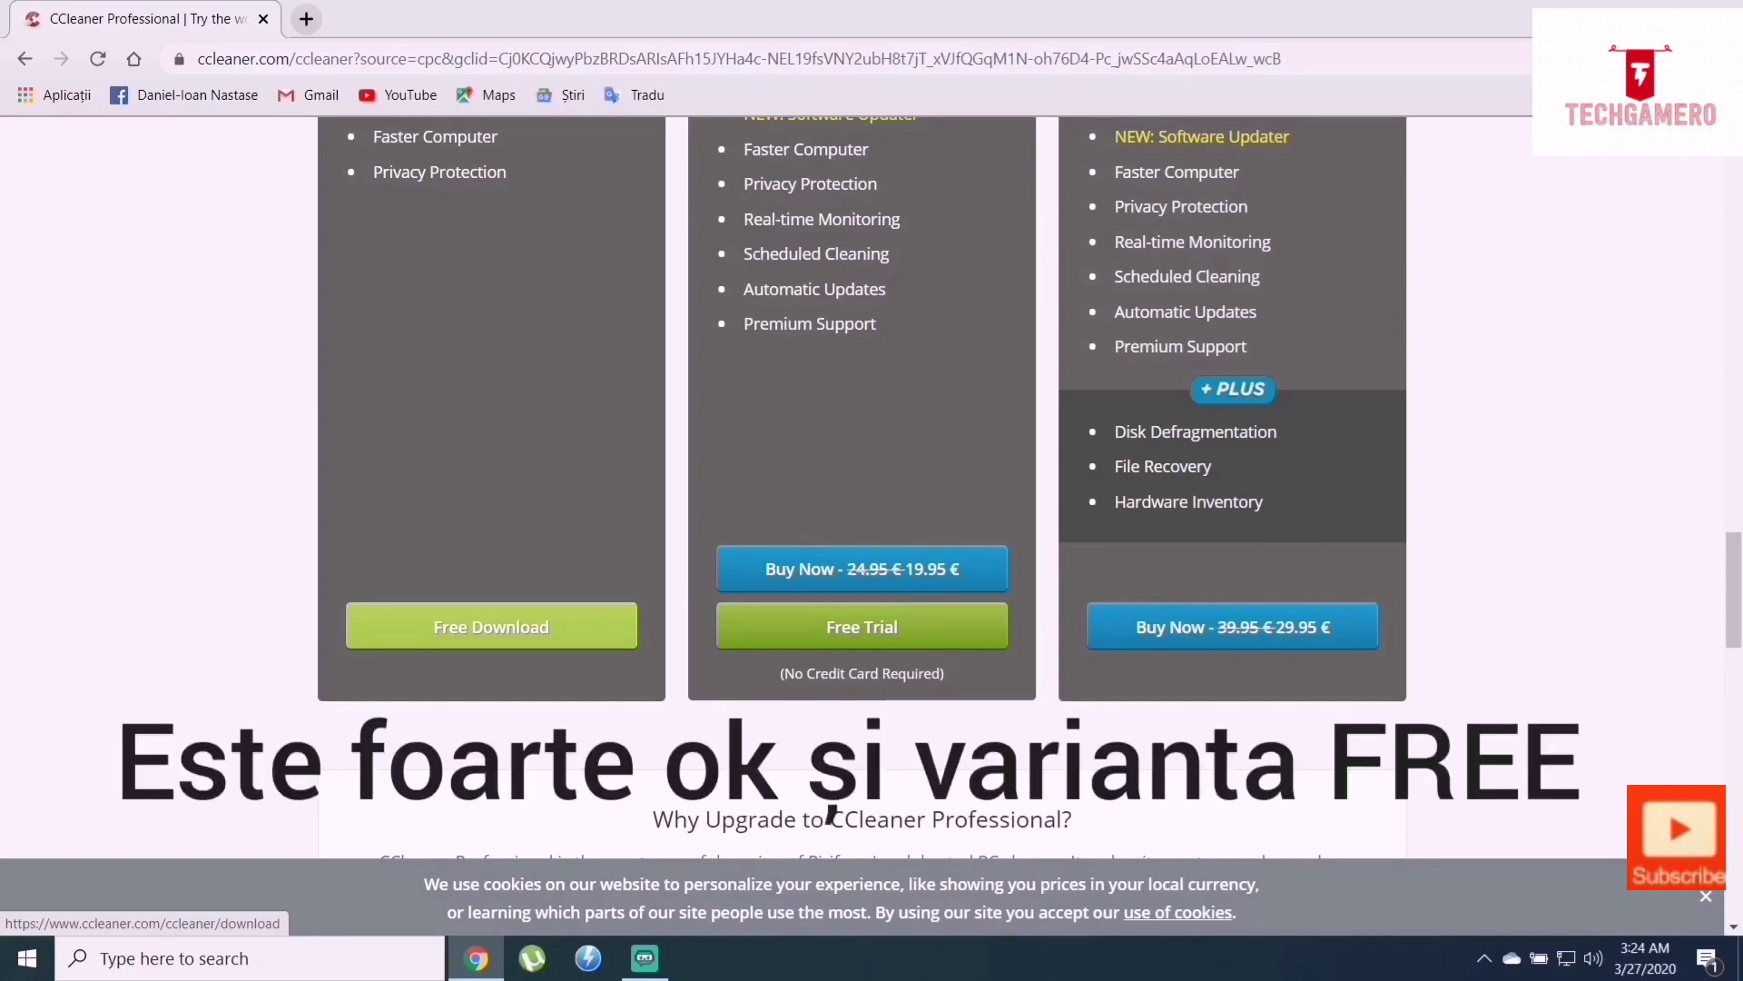
{"action": "left_click", "coordinate": [831, 815]}
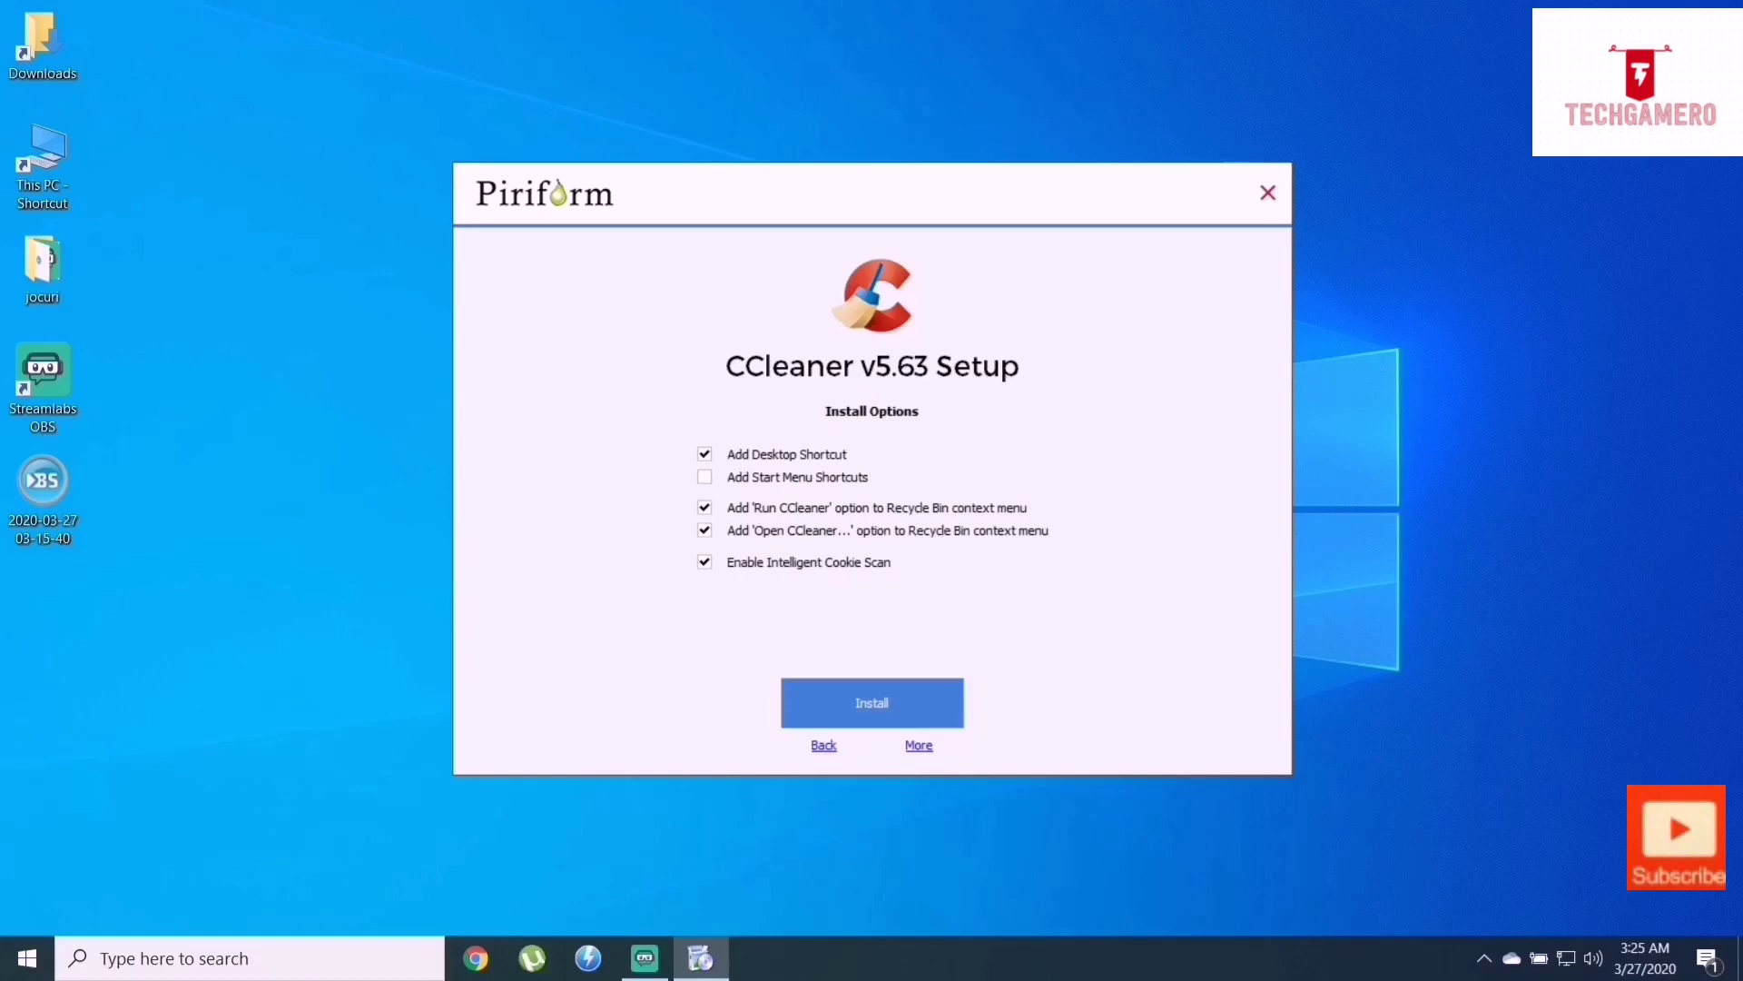
Step: Install CCleaner v5.63 without its two Recycle Bin context menu options and launch it, declining the offered update
{"action": "left_click", "coordinate": [705, 508]}
{"action": "left_click", "coordinate": [704, 530]}
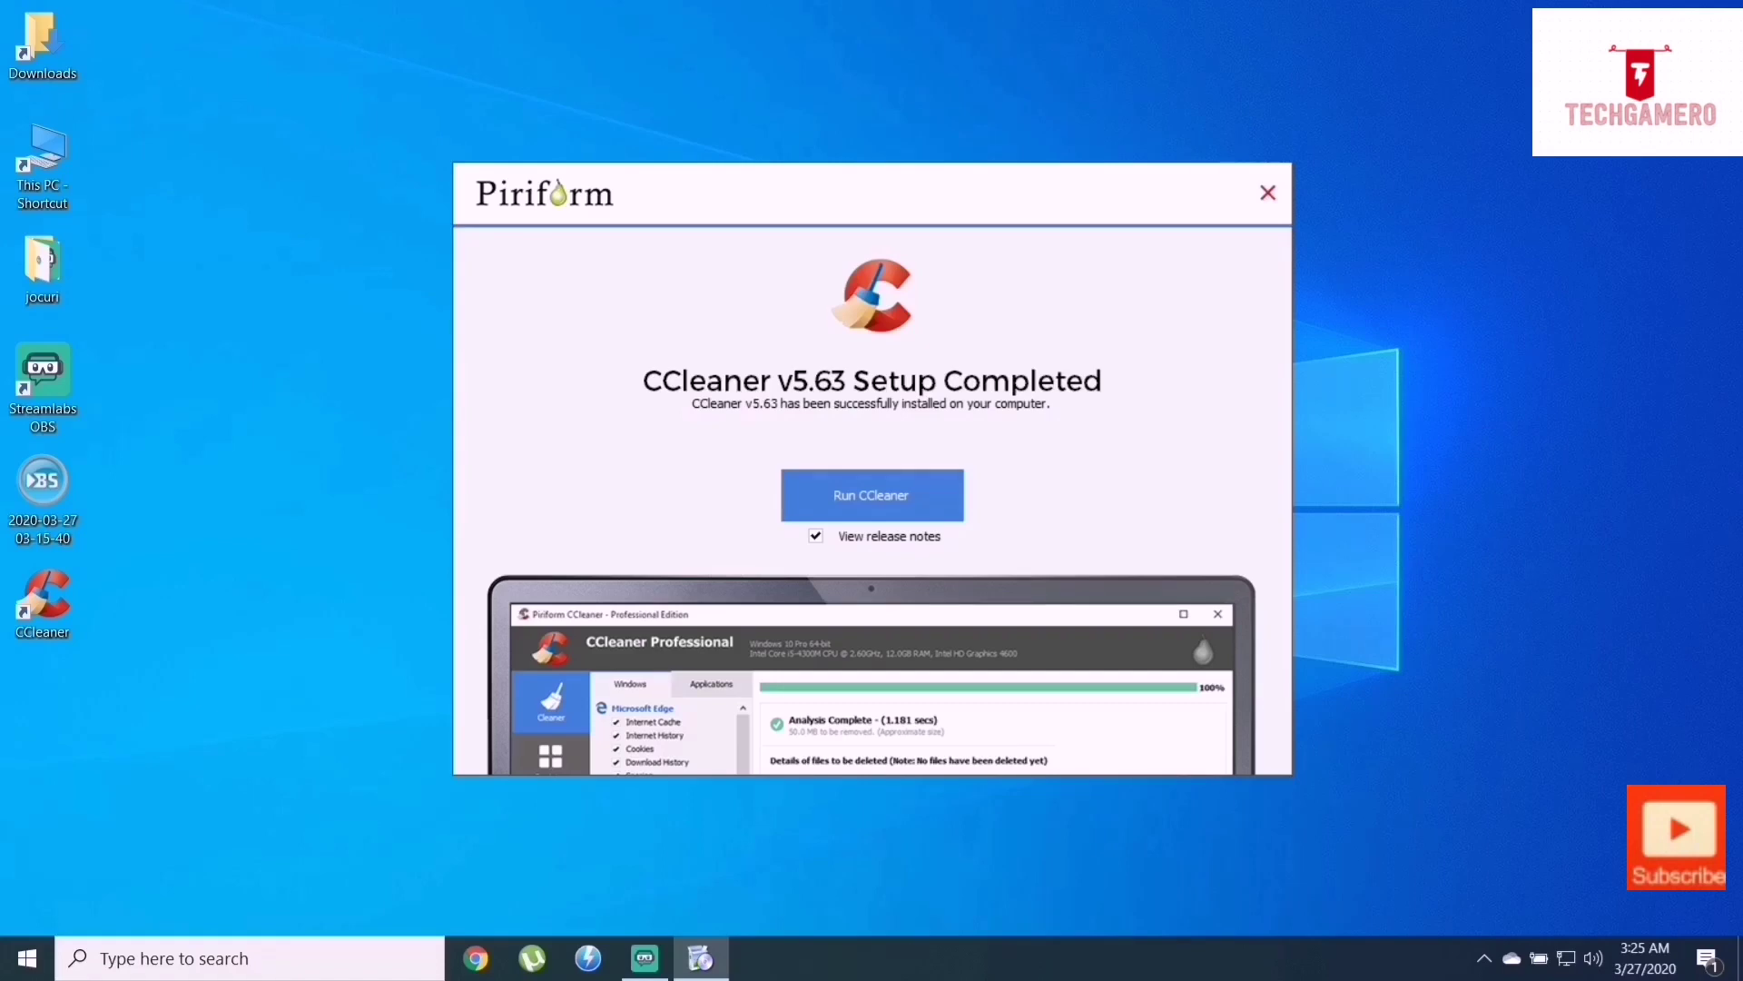
{"action": "key", "text": "alt+F4"}
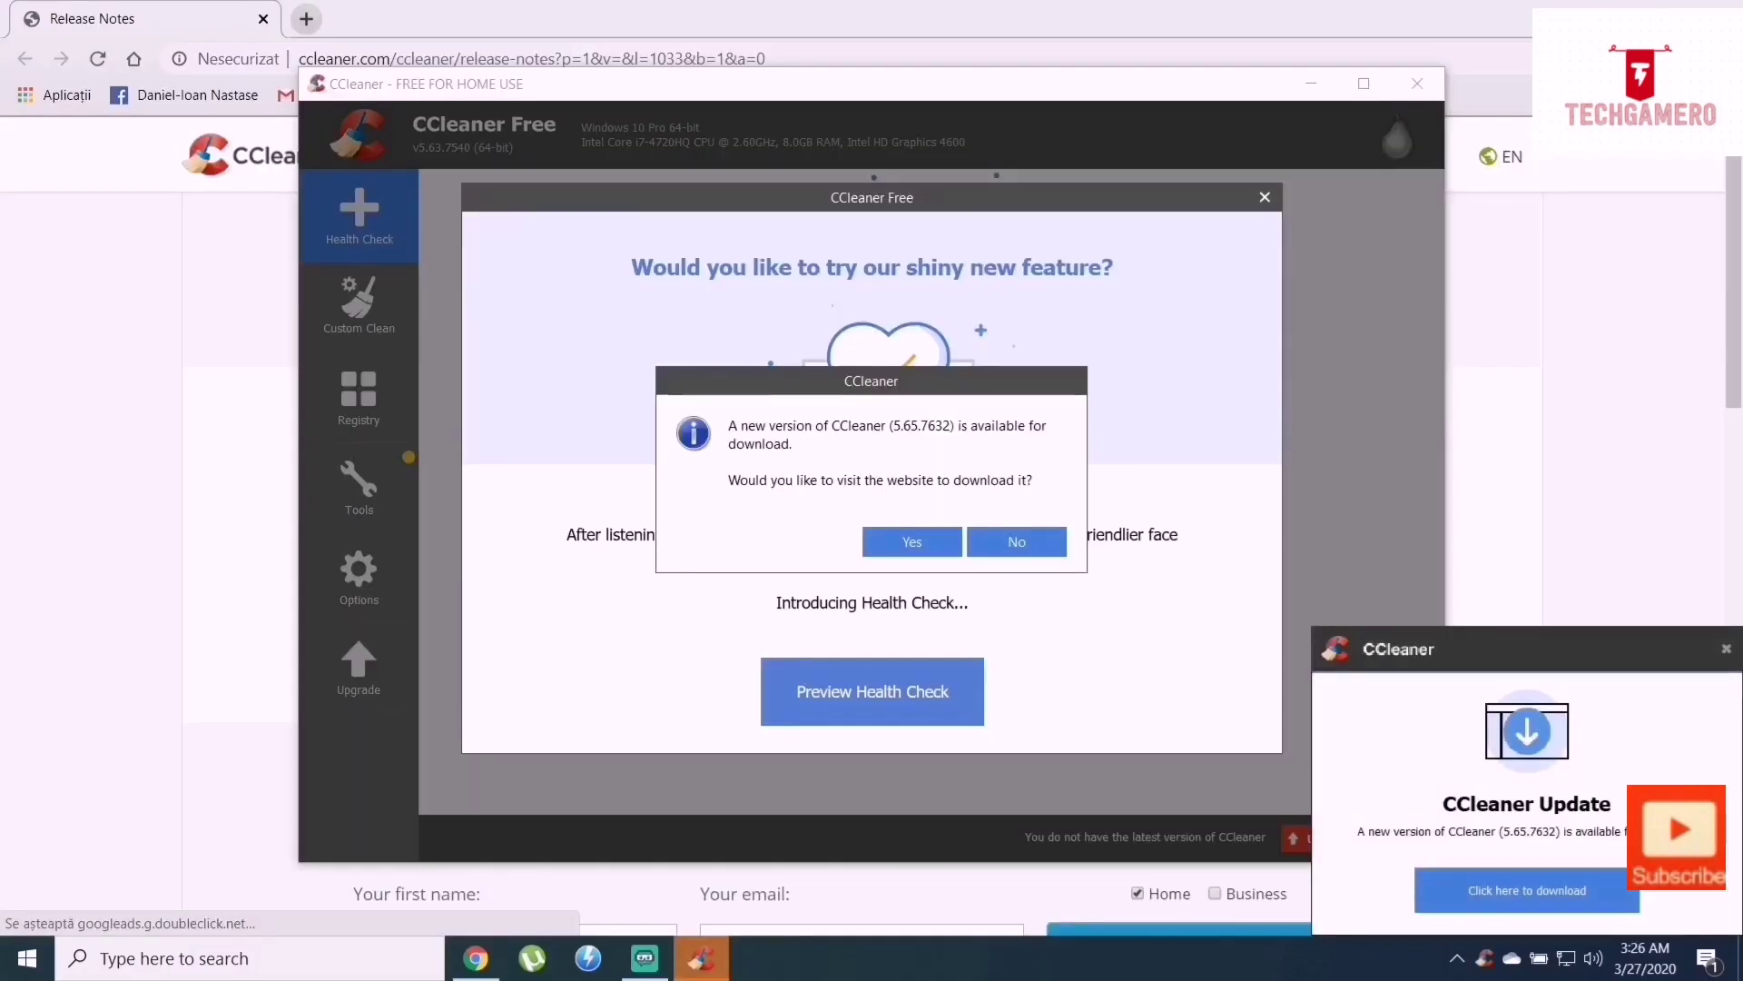
{"action": "key", "text": "Escape"}
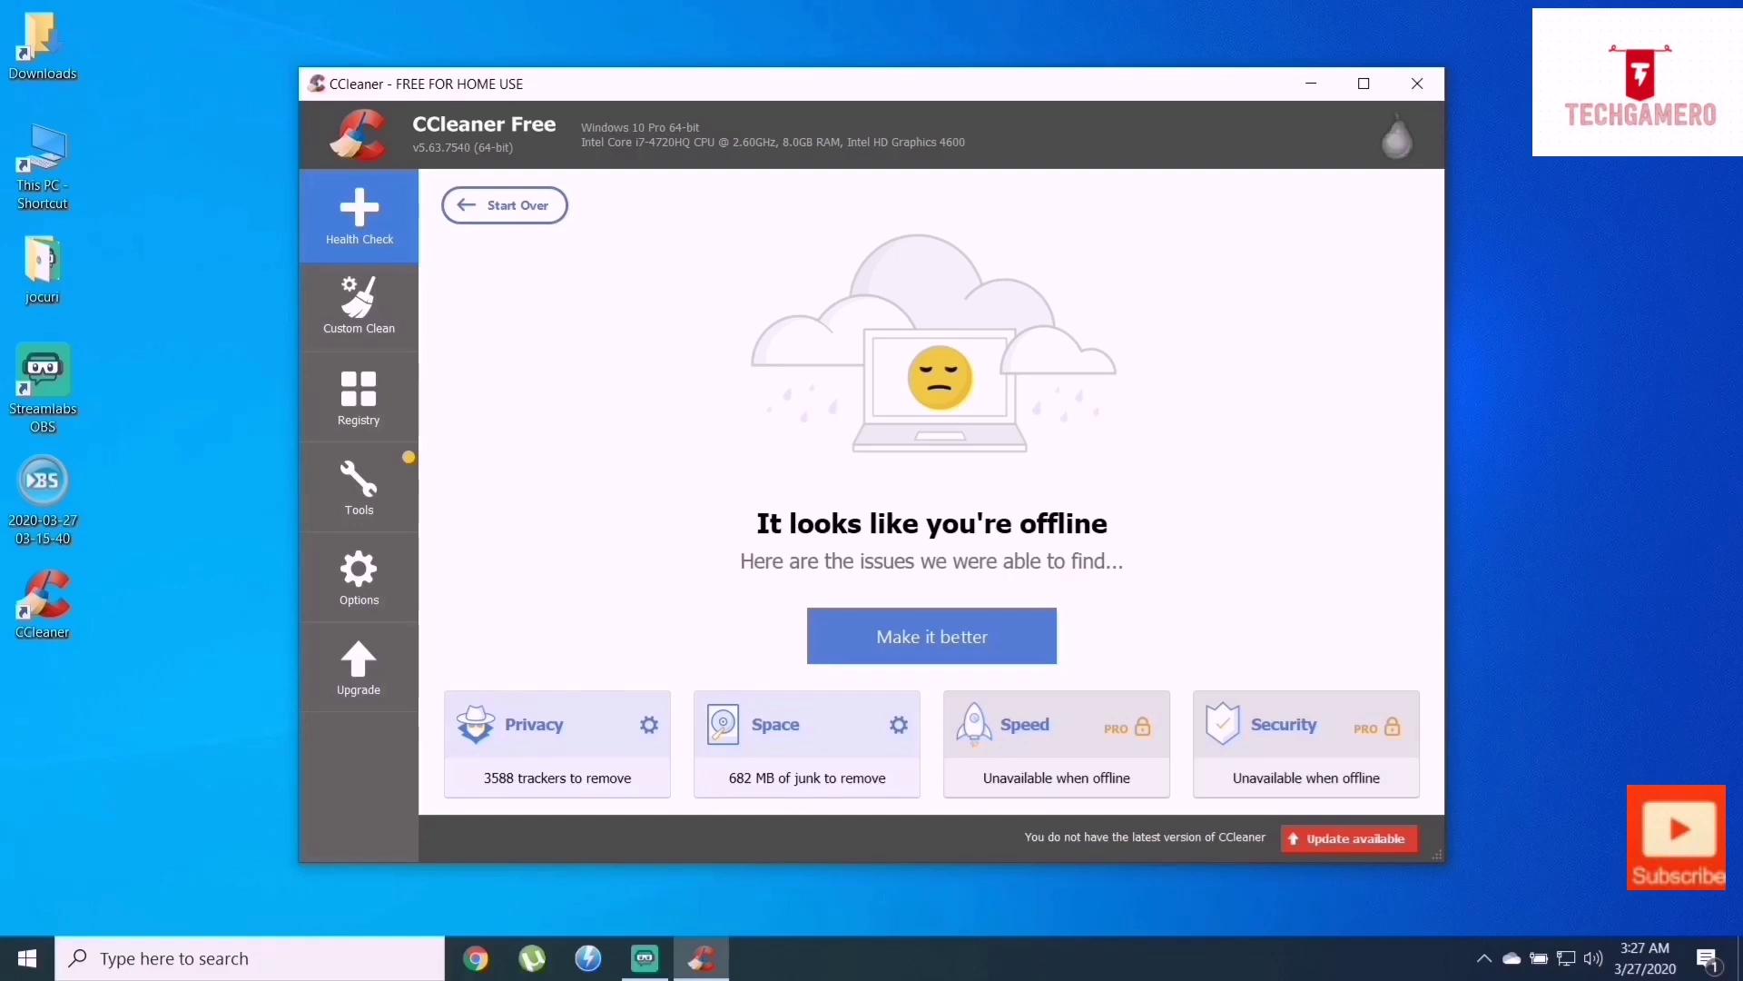
Step: In Custom Clean, include Microsoft Edge's Session, Set Aside Tabs, Saved Form Information, Saved Passwords and Saved Cards
{"action": "left_click", "coordinate": [359, 304]}
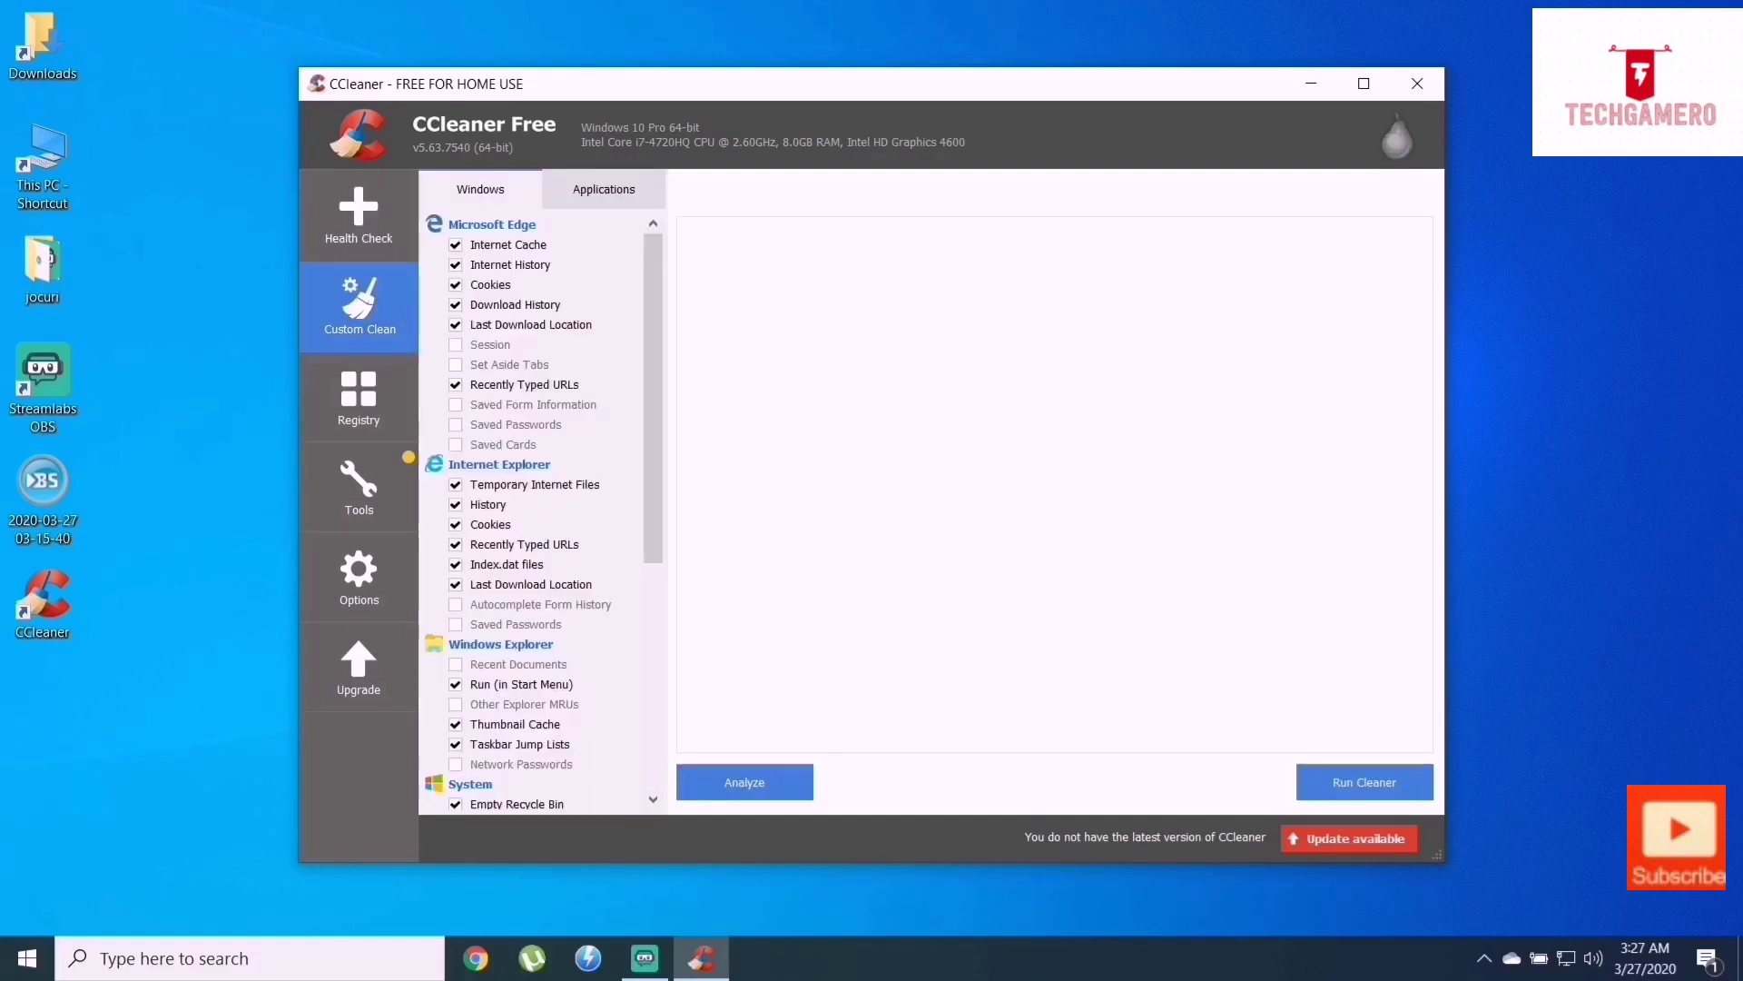
{"action": "left_click", "coordinate": [492, 344]}
{"action": "left_click", "coordinate": [509, 364]}
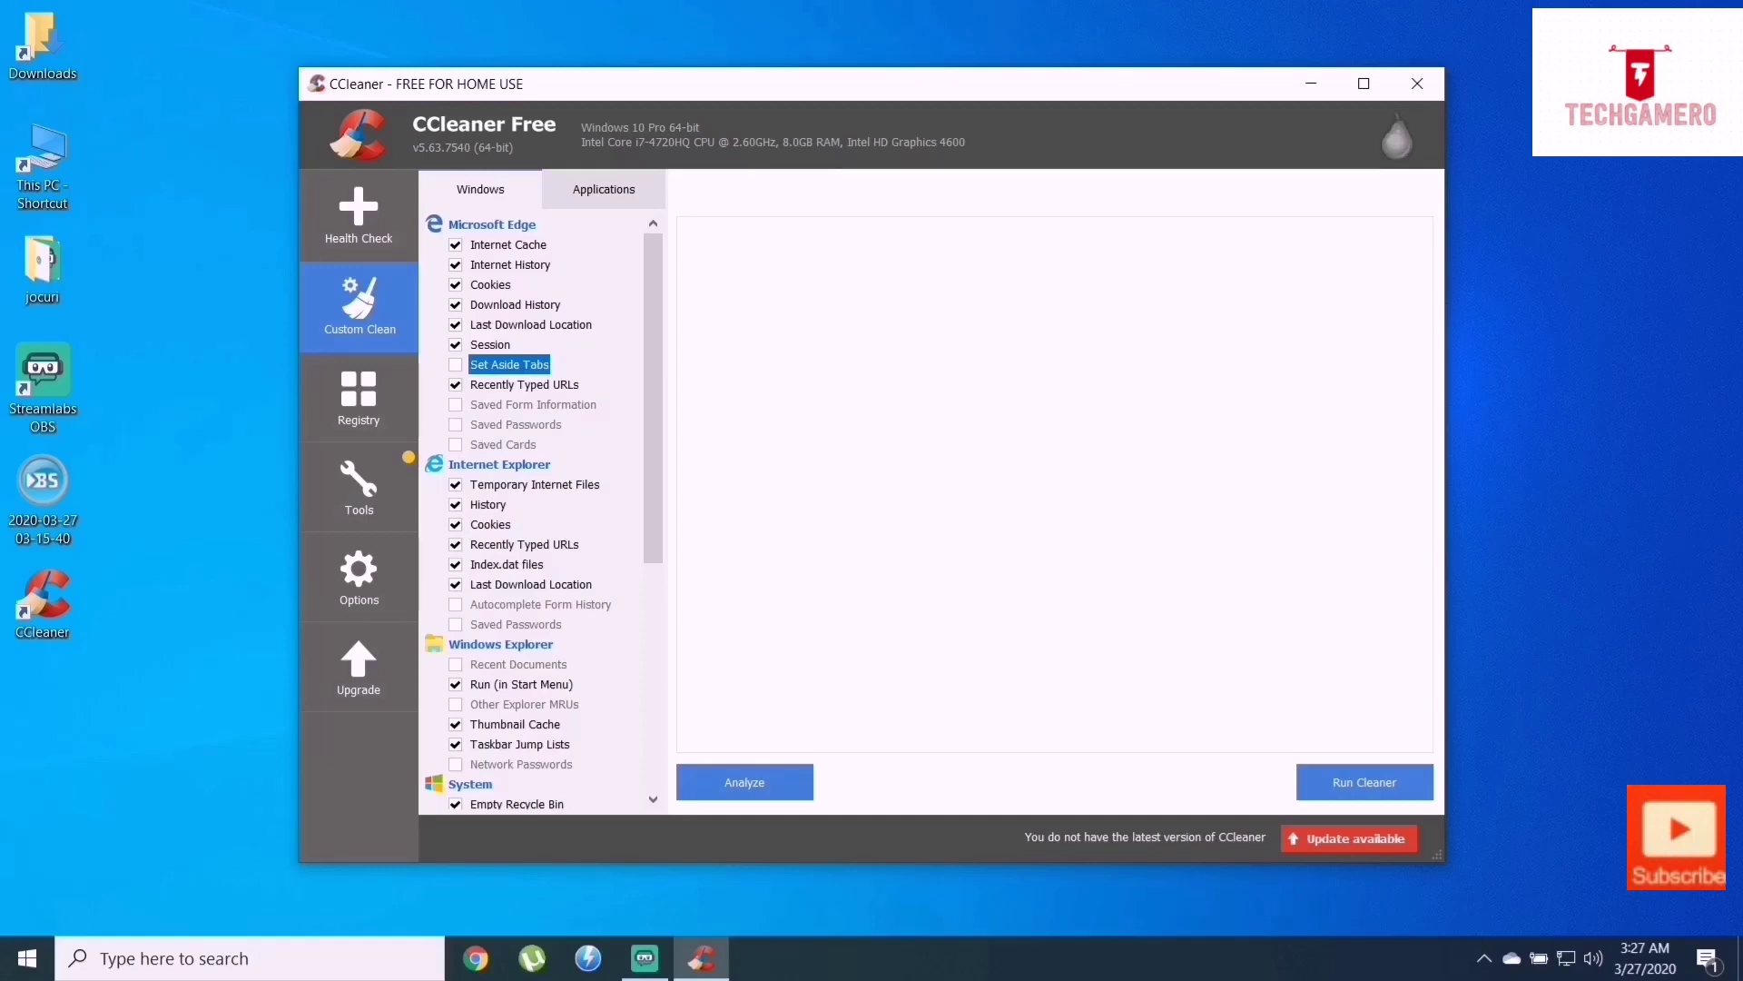
{"action": "left_click", "coordinate": [454, 364]}
{"action": "left_click", "coordinate": [455, 404]}
{"action": "left_click", "coordinate": [455, 424]}
{"action": "left_click", "coordinate": [455, 444]}
Step: Include Internet Explorer's Autocomplete Form History and Saved Passwords, plus Windows Explorer's Recent Documents and Other Explorer MRUs
{"action": "scroll", "coordinate": [536, 509], "scroll_direction": "down", "scroll_amount": 2}
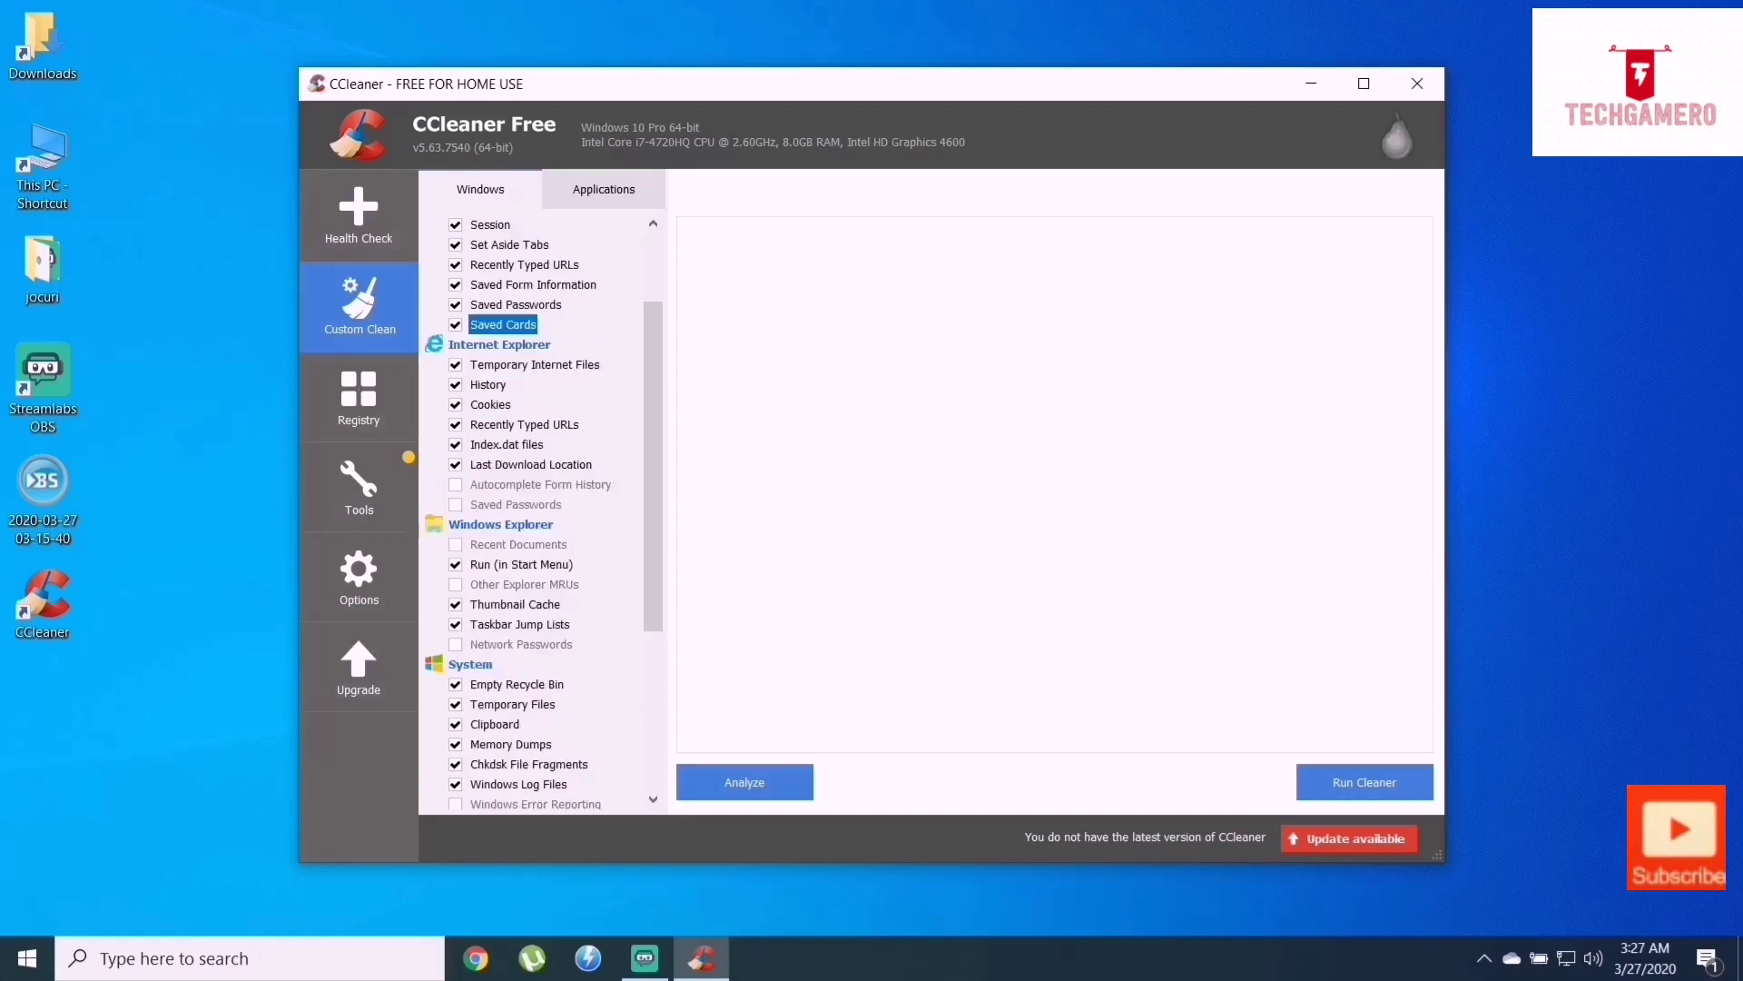
{"action": "left_click", "coordinate": [455, 504]}
{"action": "left_click", "coordinate": [455, 484]}
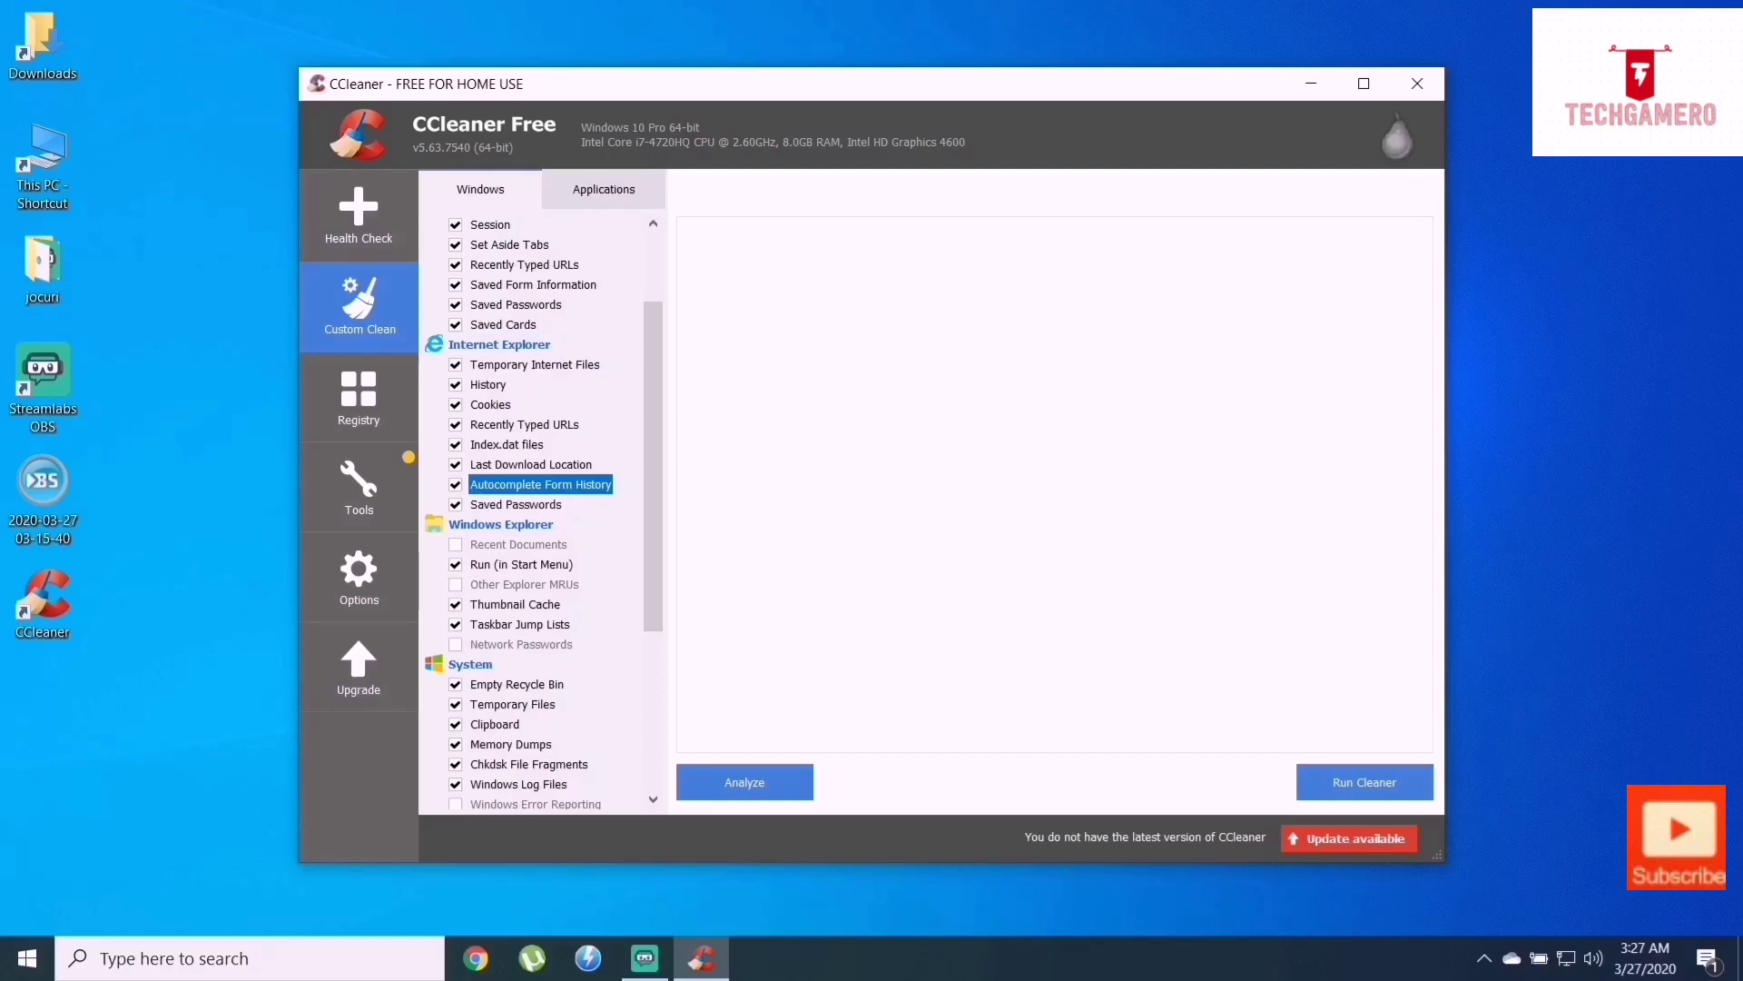
{"action": "left_click", "coordinate": [454, 544]}
{"action": "left_click", "coordinate": [455, 584]}
Step: Include Windows Error Reporting, DNS Cache and Start Menu Shortcuts in the System cleaning rules, leaving Desktop Shortcuts excluded
{"action": "scroll", "coordinate": [542, 508], "scroll_direction": "down", "scroll_amount": 5}
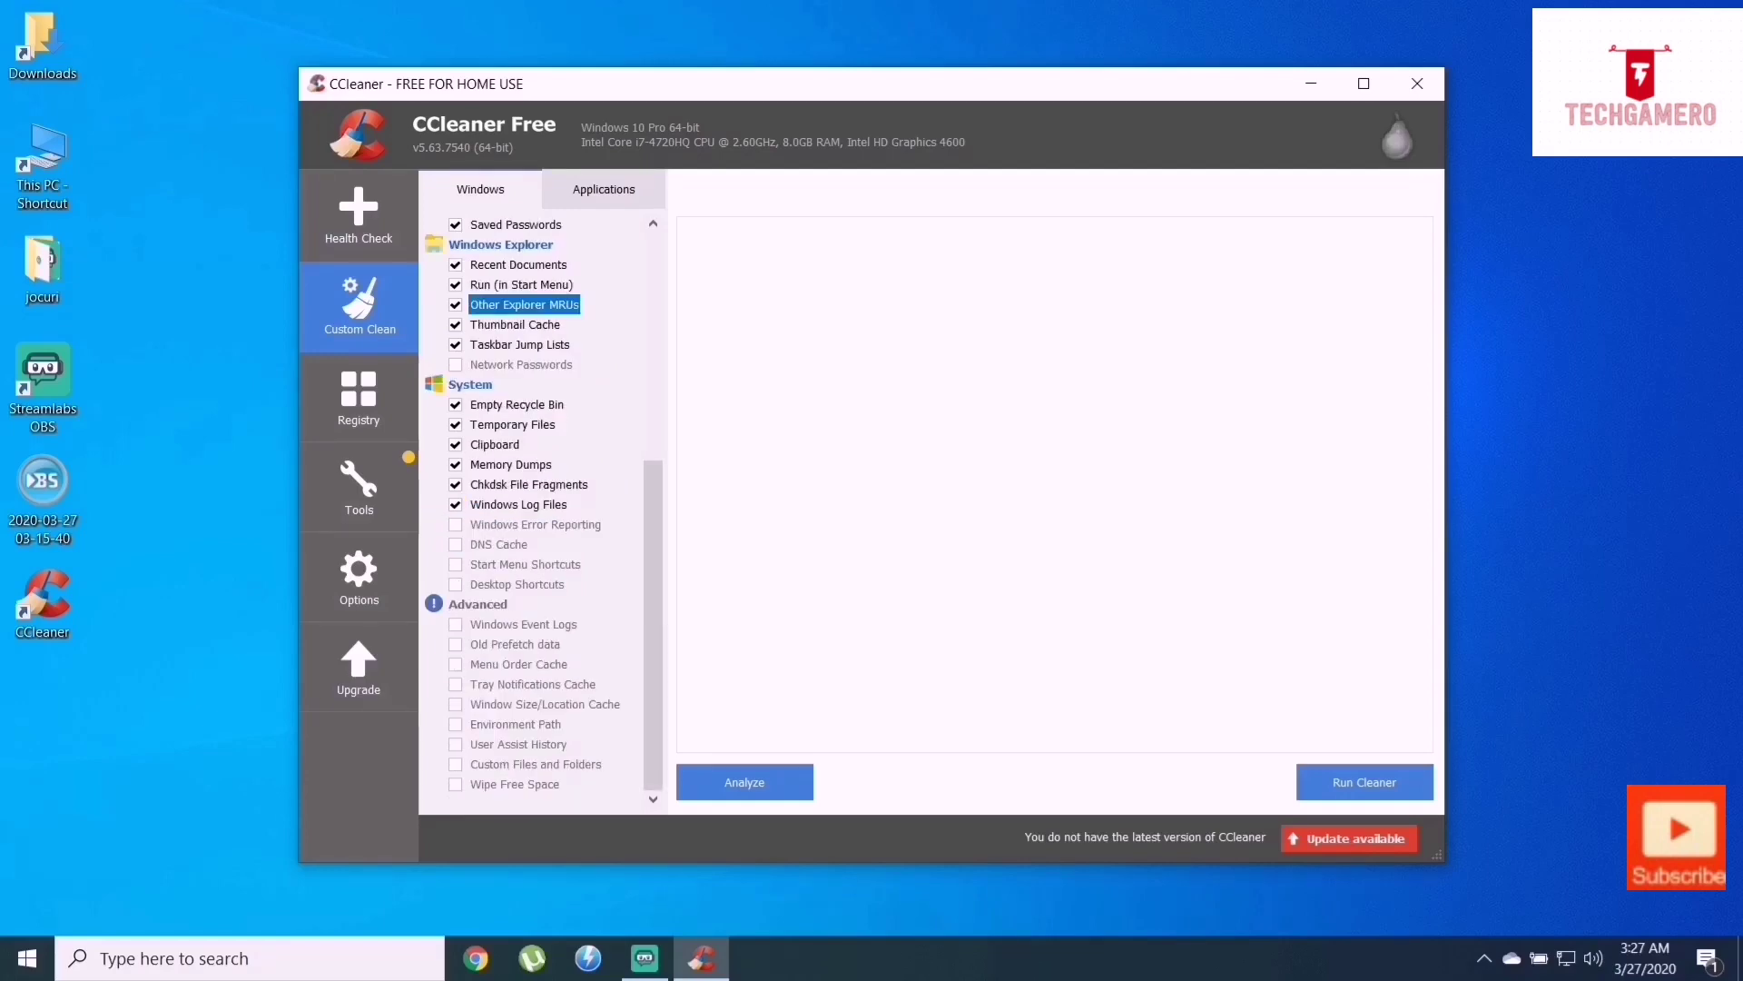
{"action": "left_click", "coordinate": [455, 583]}
{"action": "left_click", "coordinate": [454, 563]}
{"action": "left_click", "coordinate": [455, 544]}
{"action": "left_click", "coordinate": [455, 524]}
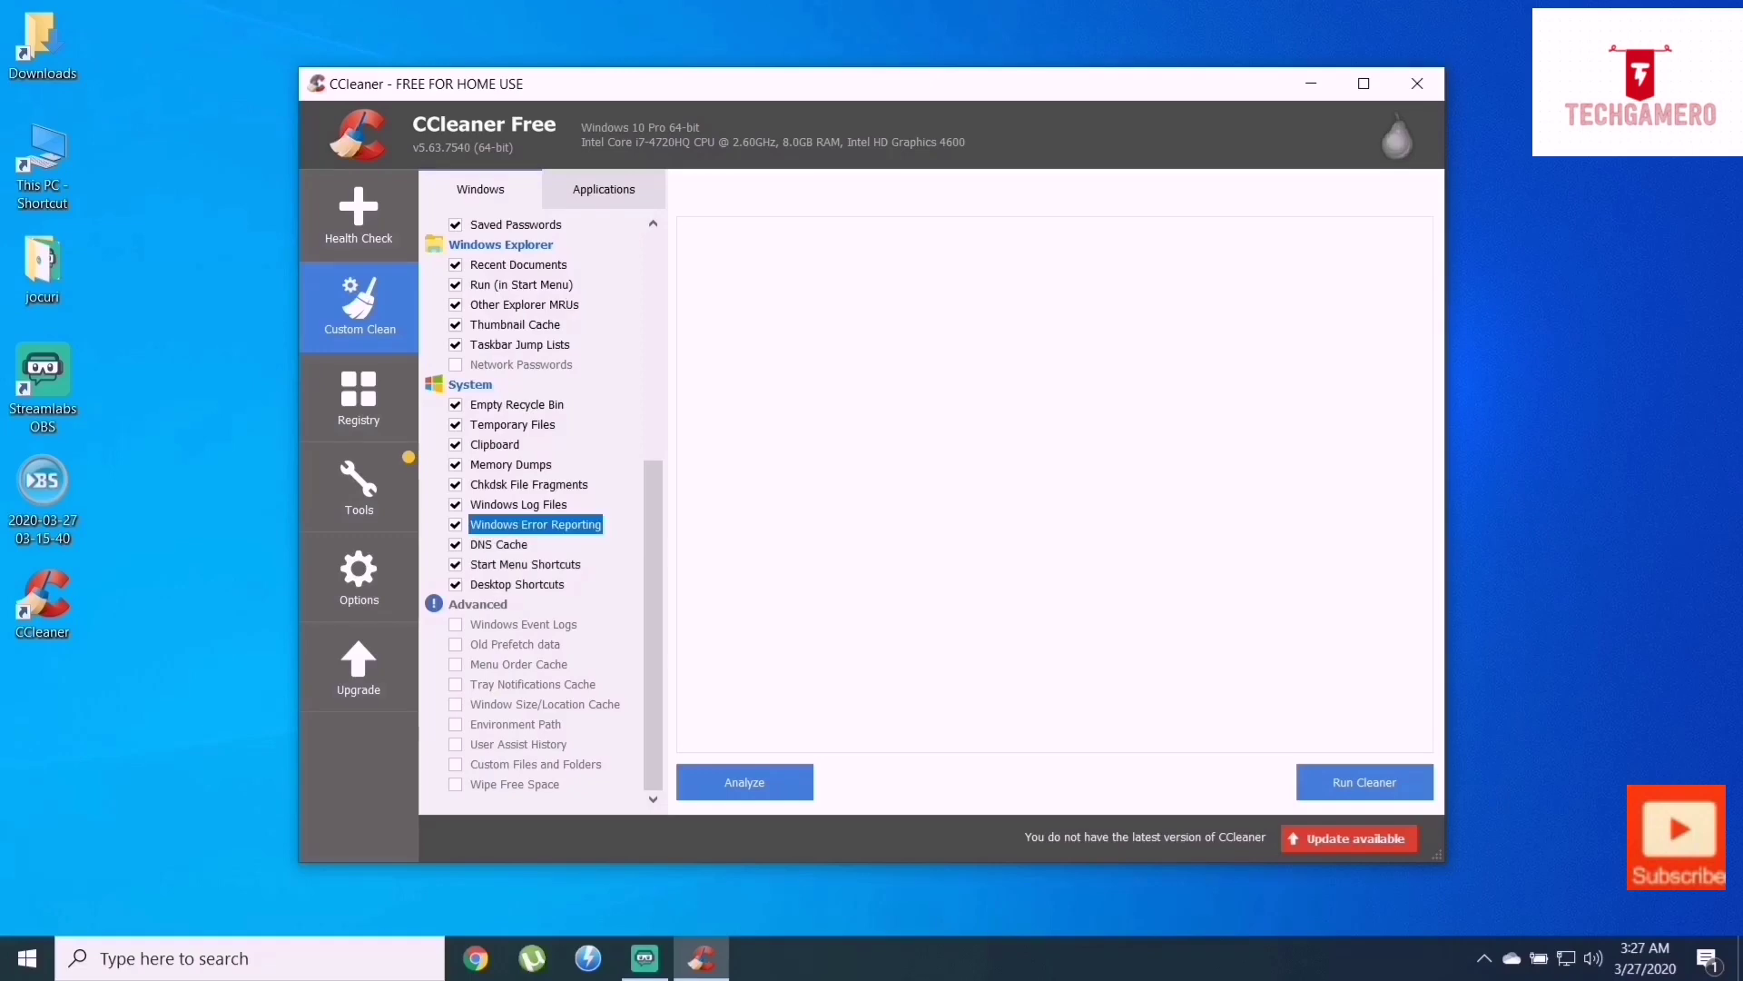
{"action": "left_click", "coordinate": [454, 584]}
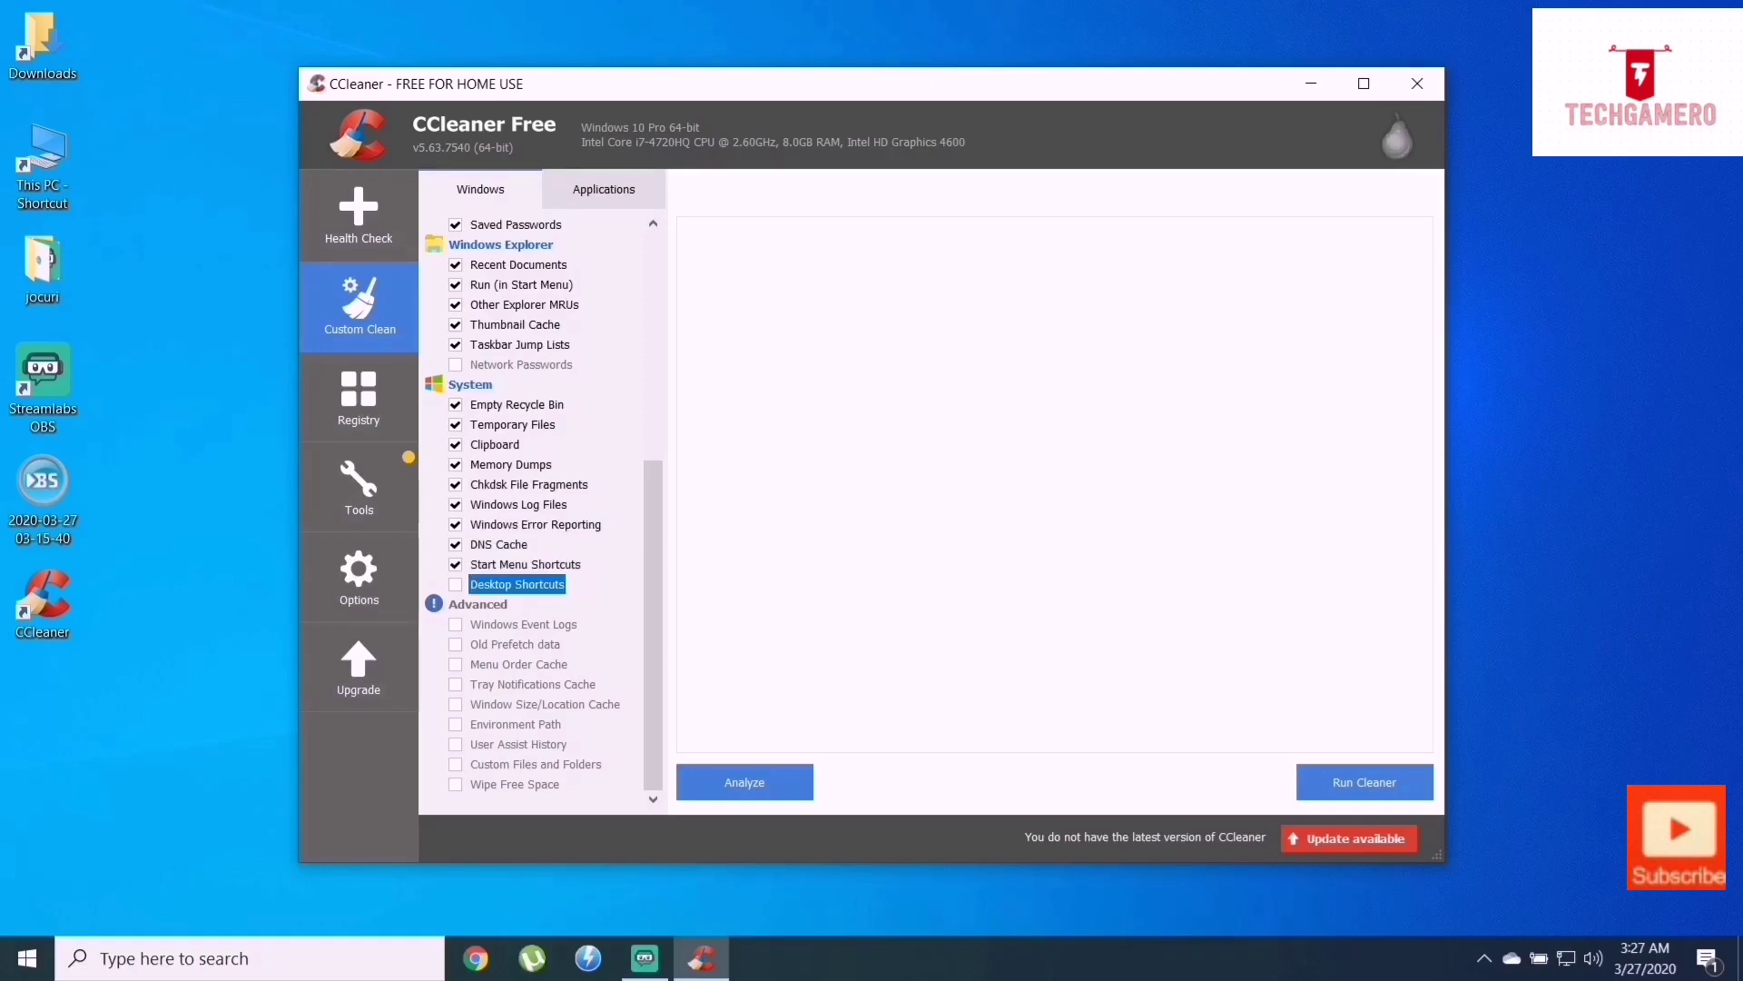
Step: Include Windows Event Logs, Old Prefetch data, Menu Order Cache and Tray Notifications Cache in the Advanced rules, accepting each warning
{"action": "left_click", "coordinate": [455, 624]}
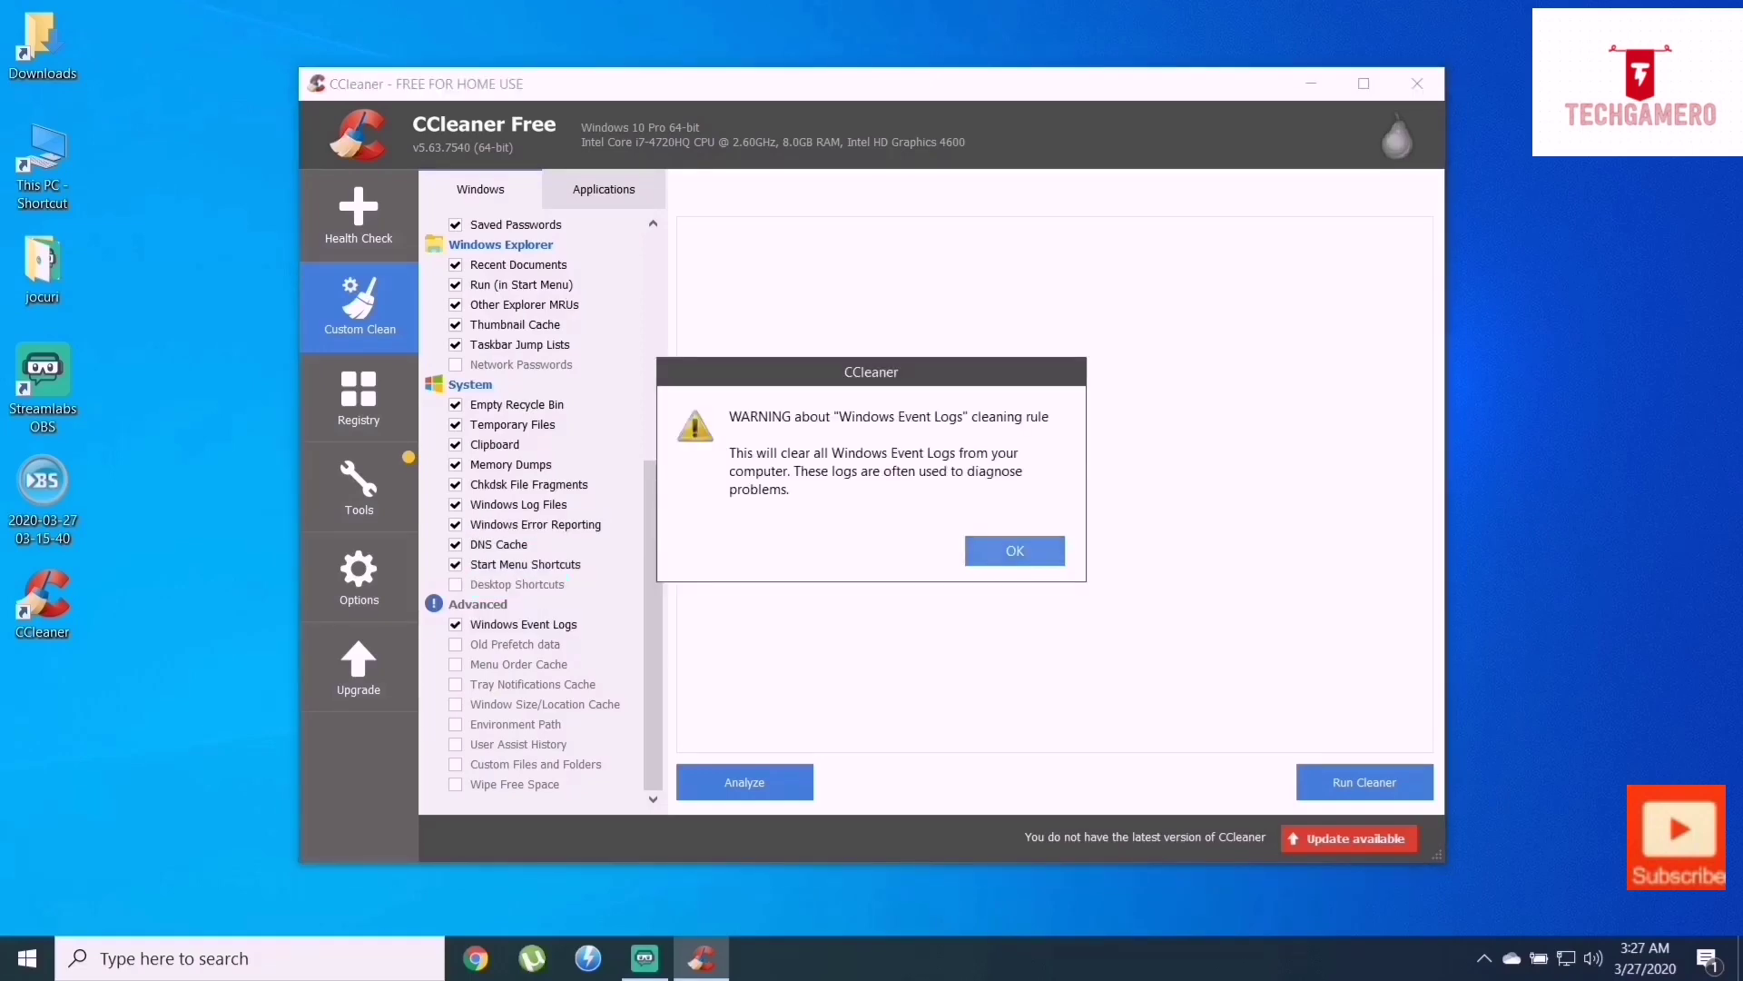
{"action": "left_click", "coordinate": [1015, 550]}
{"action": "left_click", "coordinate": [455, 644]}
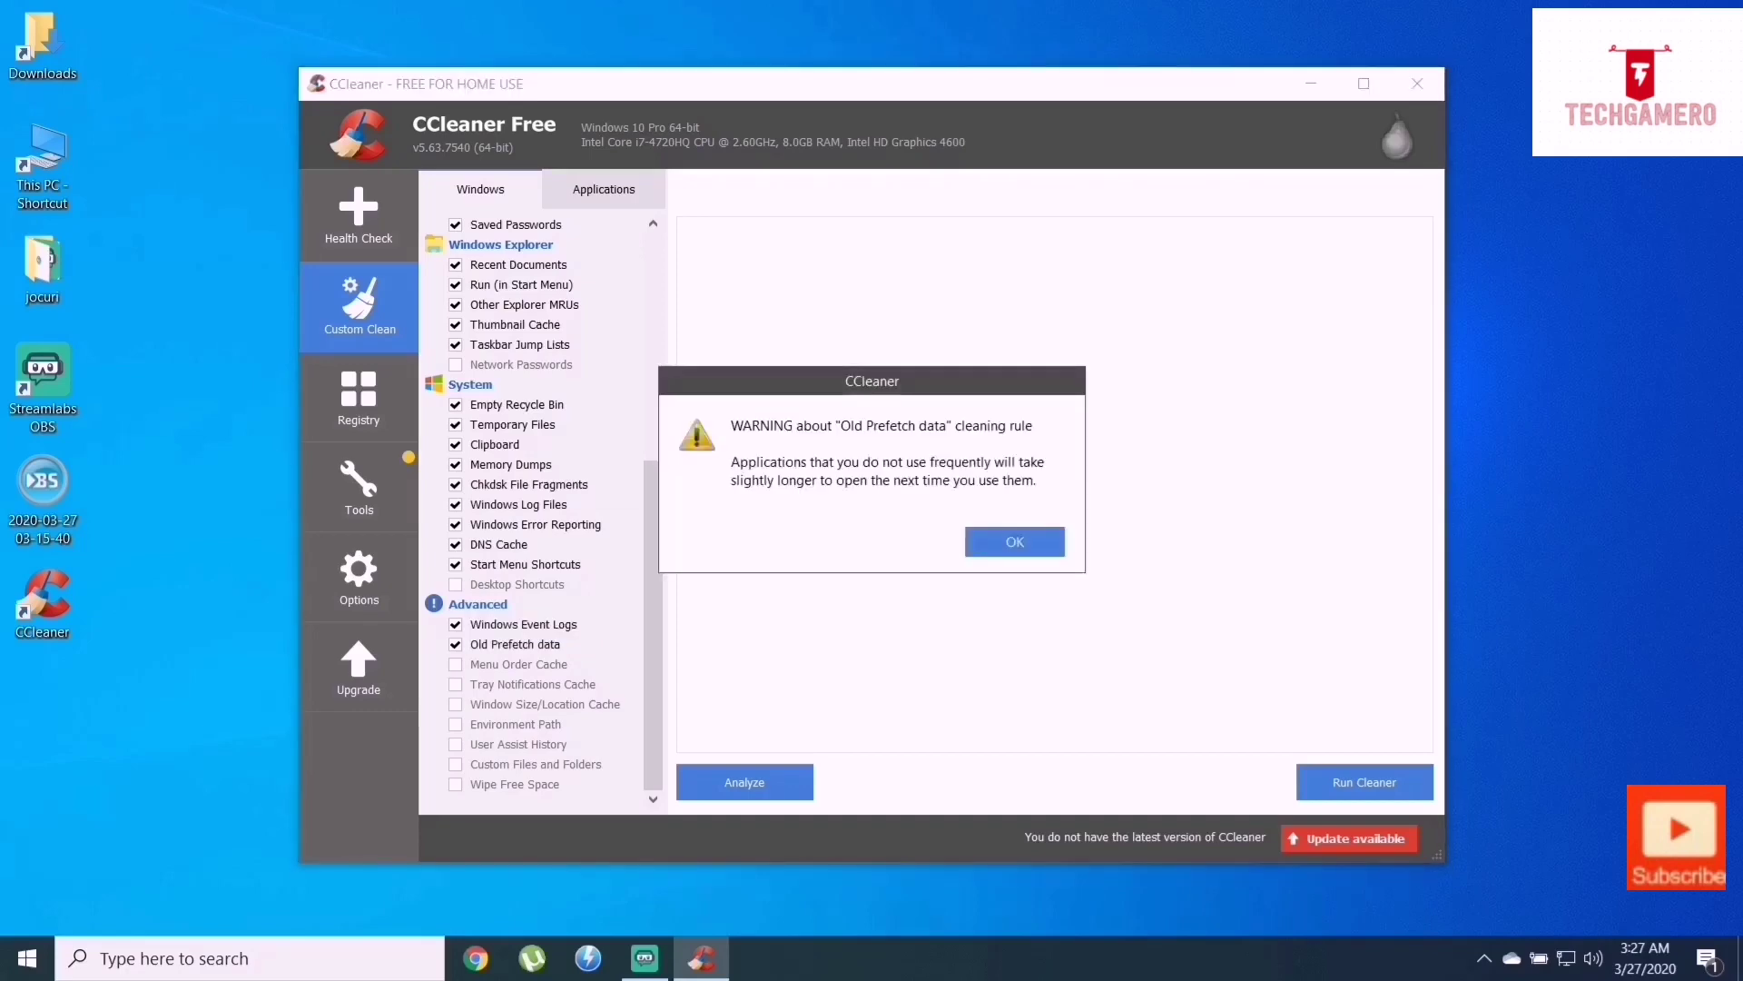
{"action": "left_click", "coordinate": [1013, 545]}
{"action": "left_click", "coordinate": [455, 664]}
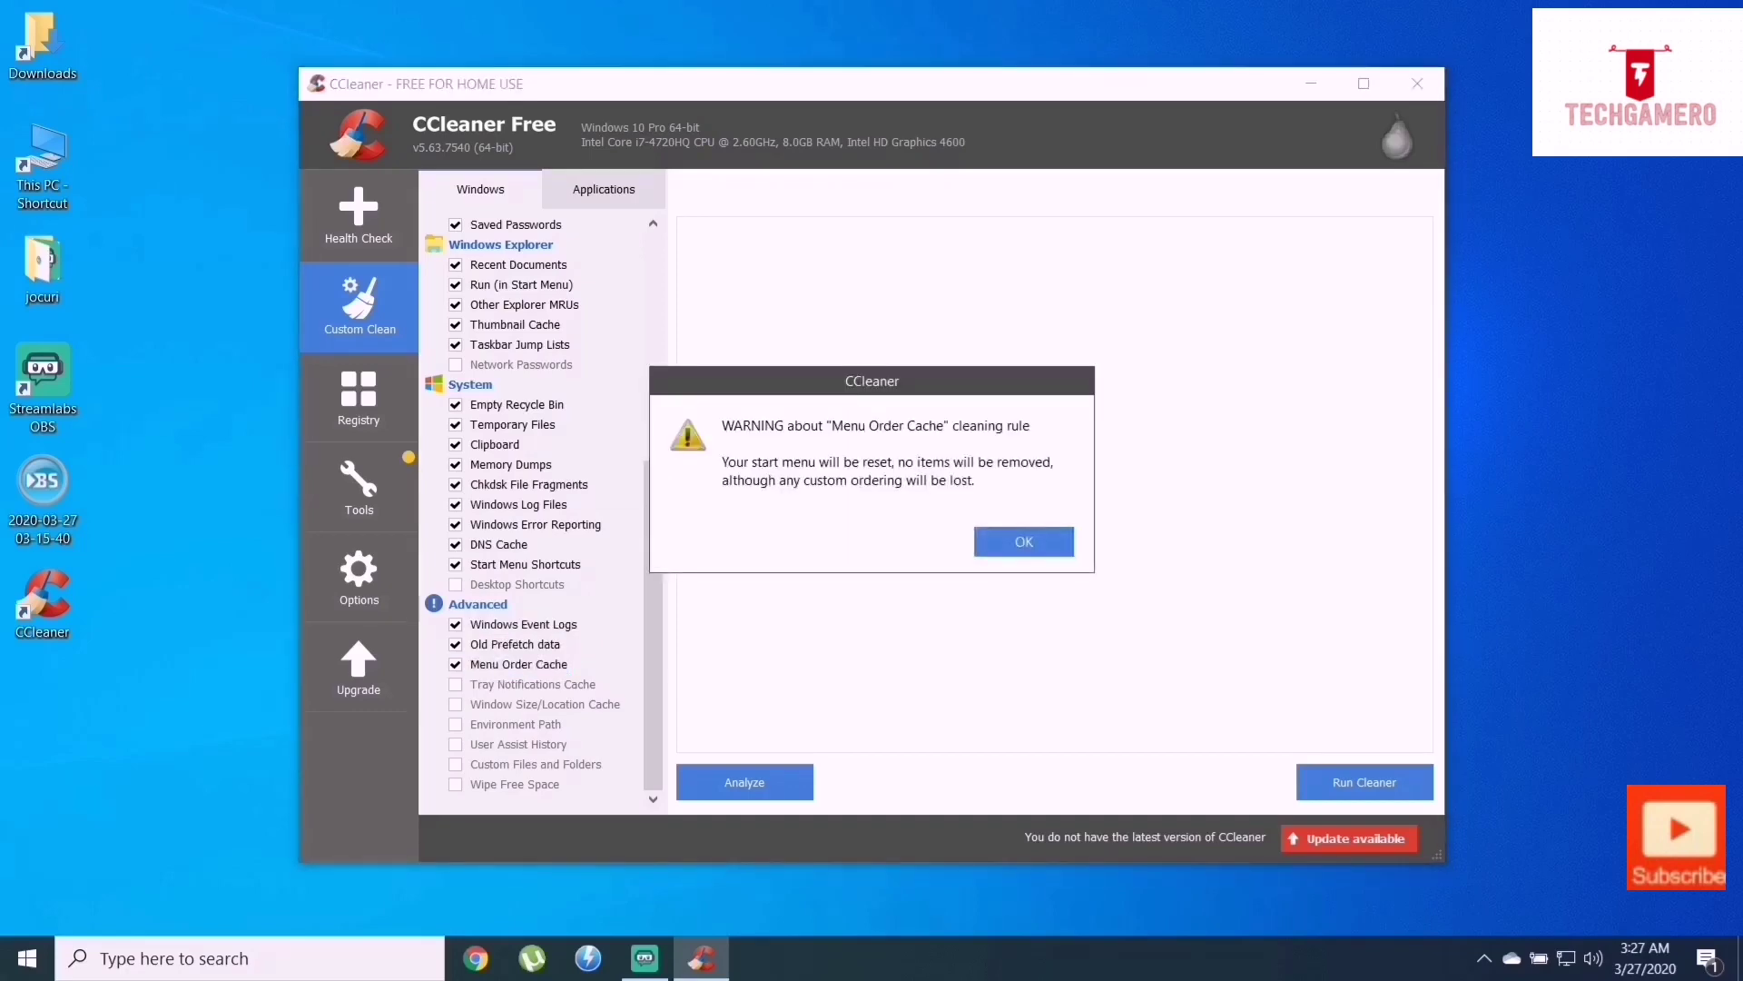
{"action": "left_click", "coordinate": [1018, 543]}
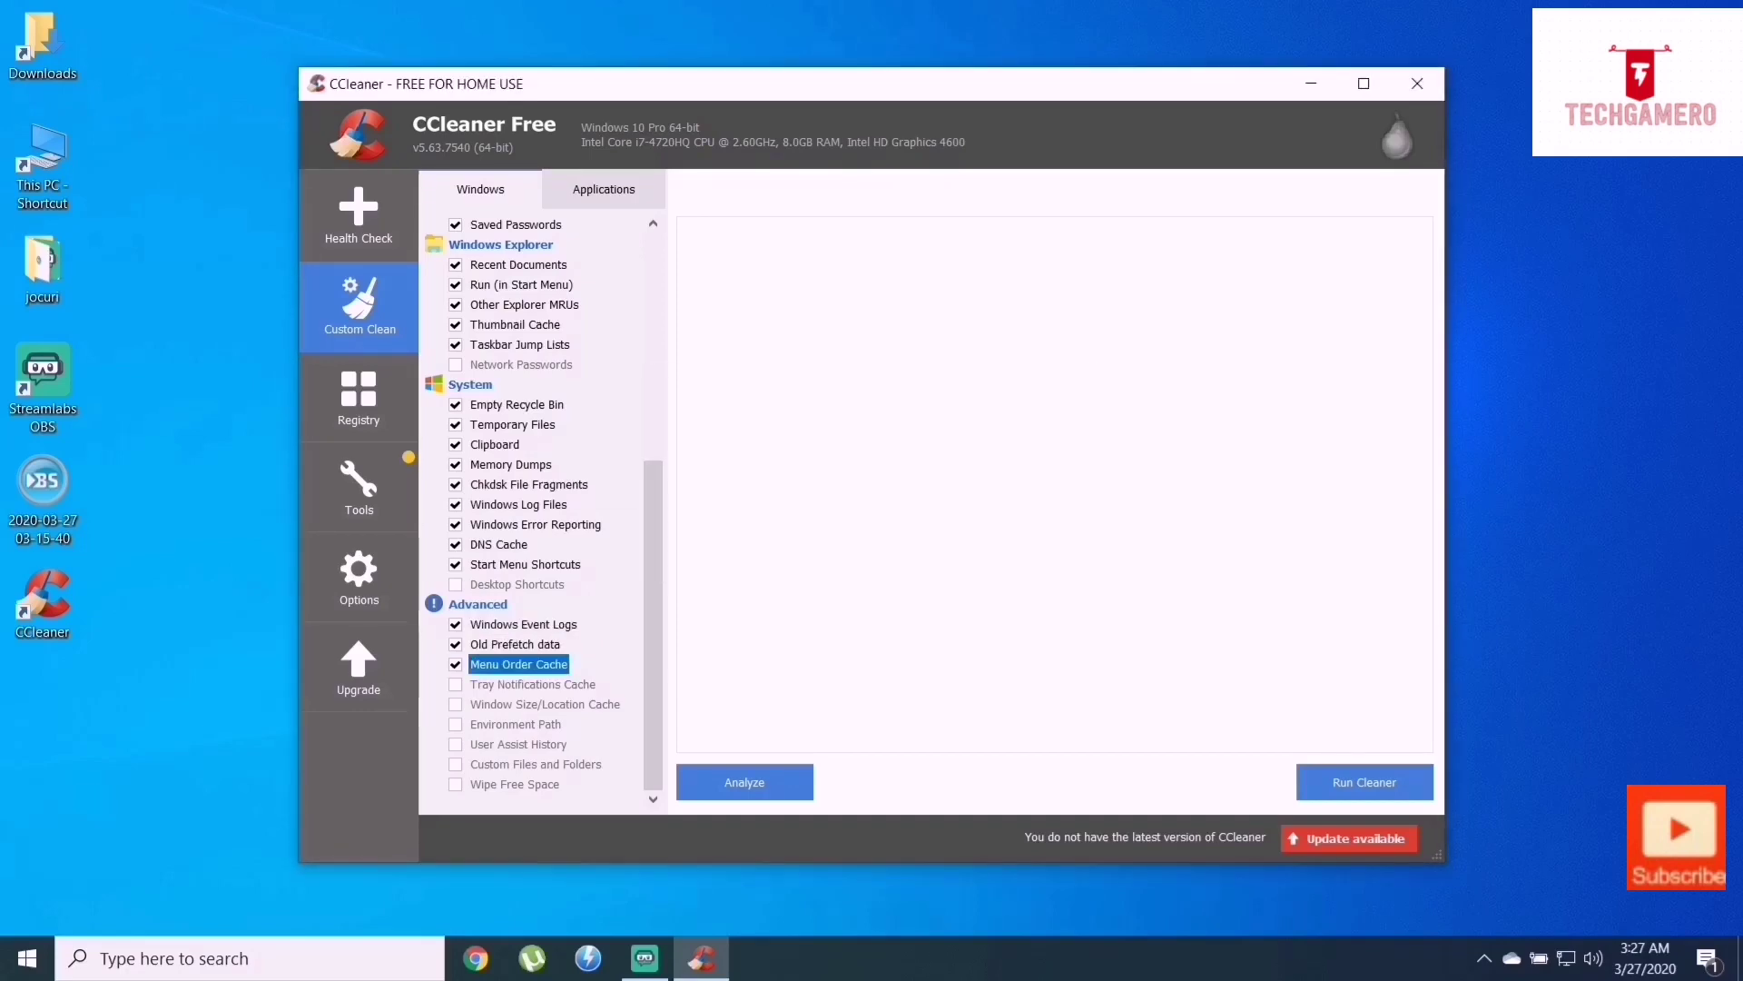
{"action": "left_click", "coordinate": [455, 684]}
{"action": "left_click", "coordinate": [1018, 543]}
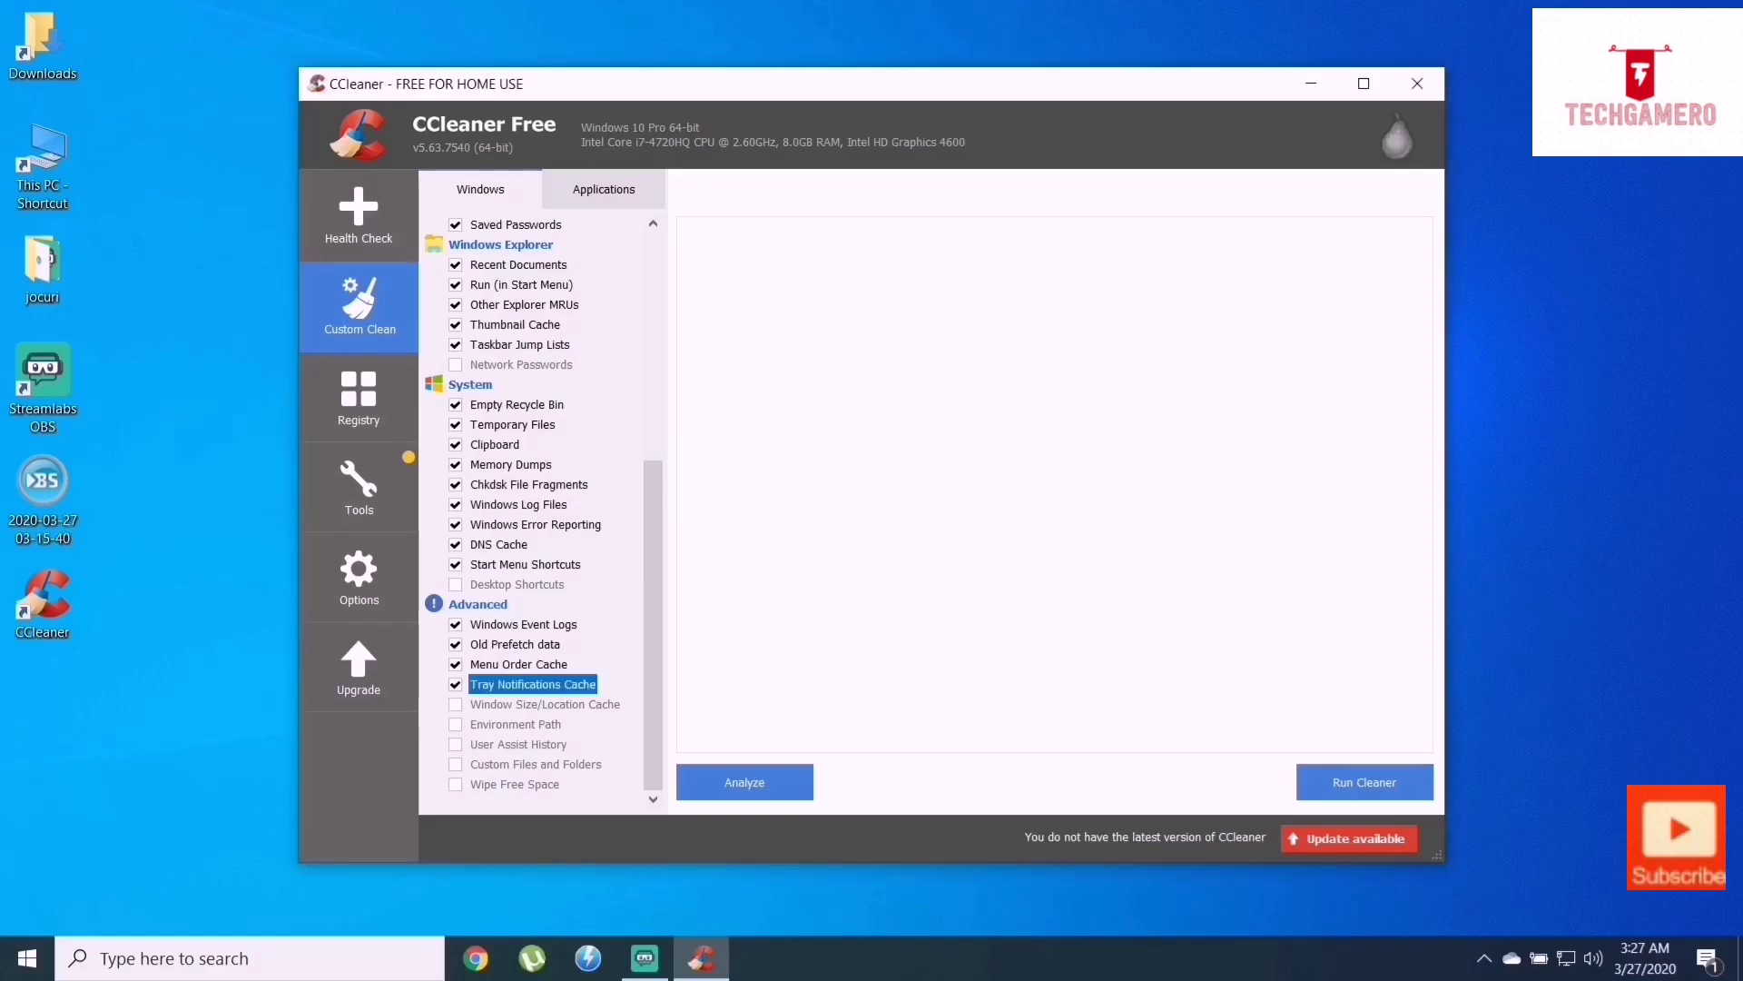
Step: Include Window Size/Location Cache, Environment Path, User Assist History and Custom Files and Folders in the Advanced rules
{"action": "left_click", "coordinate": [455, 704]}
{"action": "left_click", "coordinate": [1024, 547]}
{"action": "left_click", "coordinate": [454, 724]}
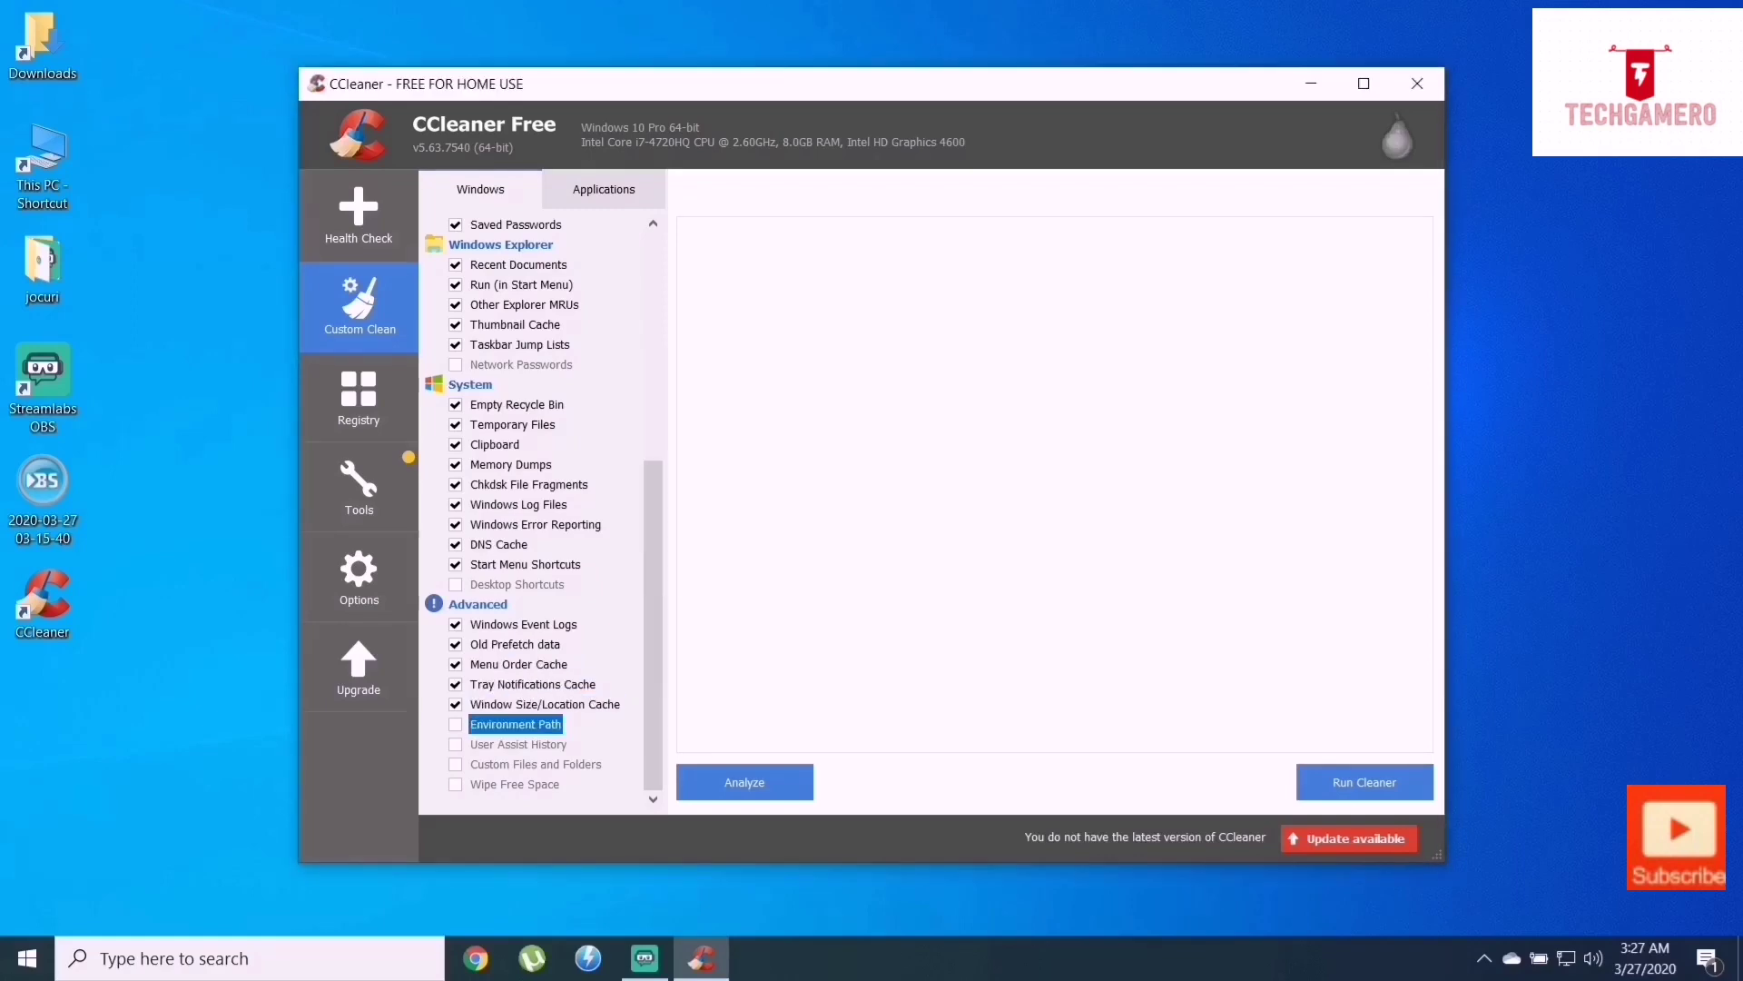
{"action": "left_click", "coordinate": [455, 744]}
{"action": "left_click", "coordinate": [1018, 543]}
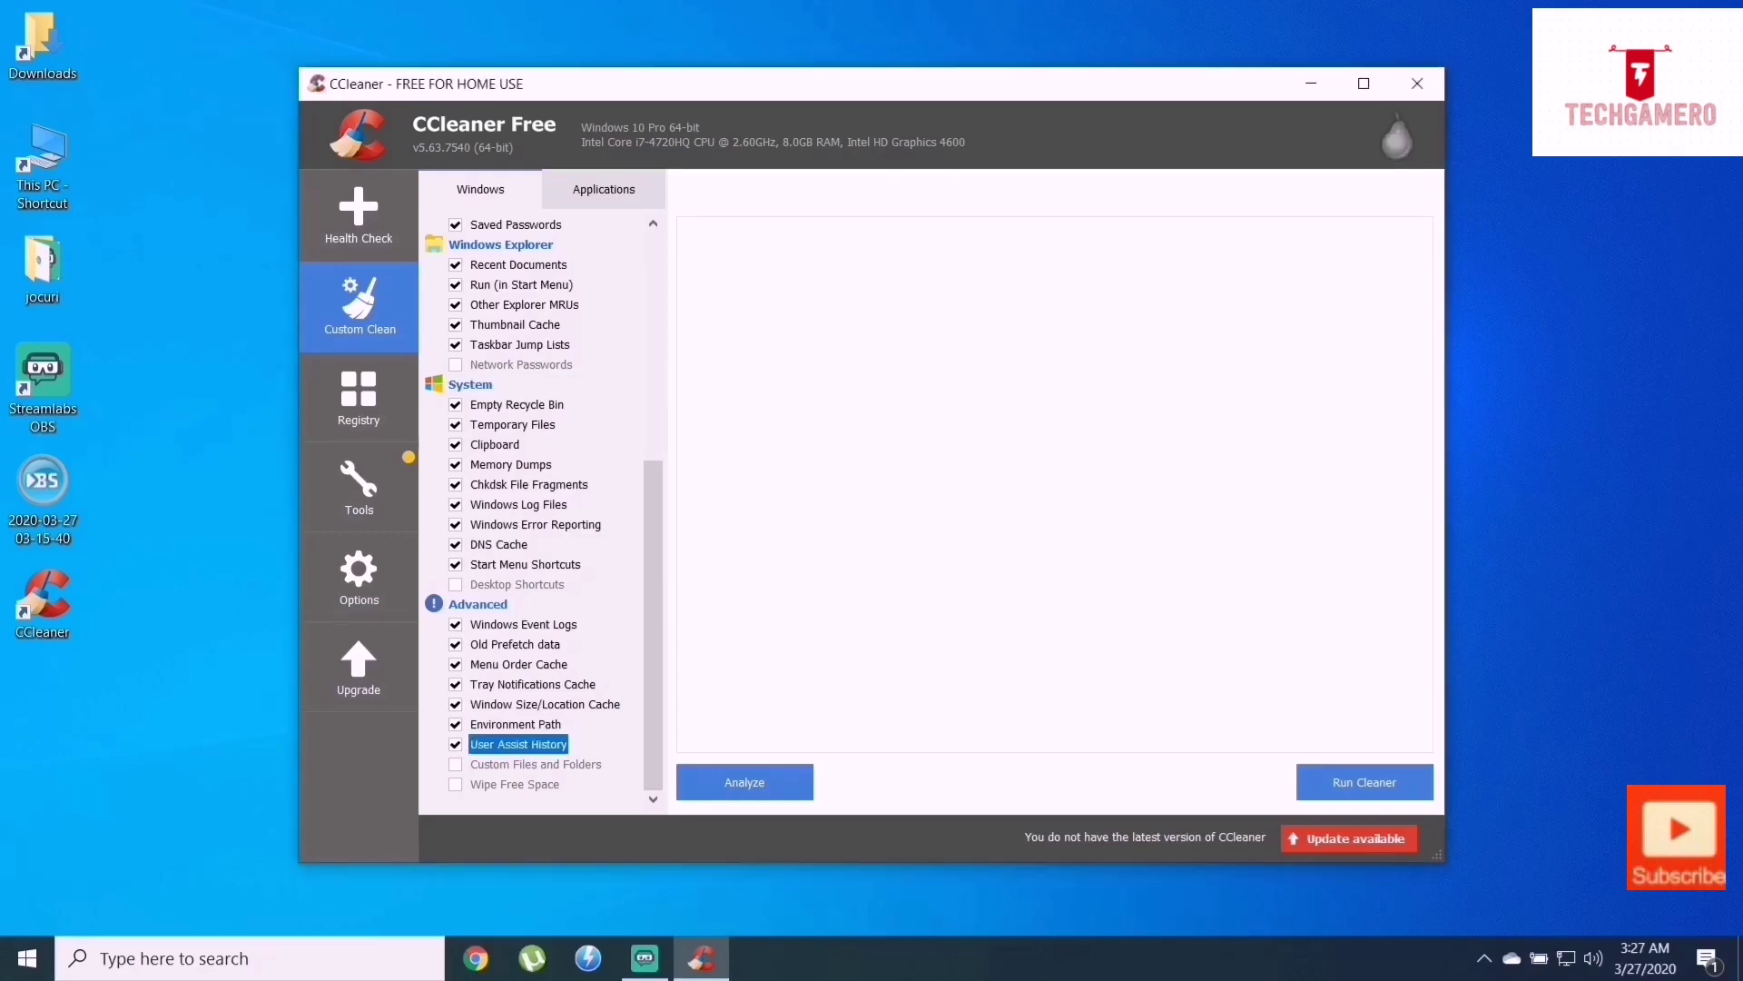
{"action": "left_click", "coordinate": [455, 764]}
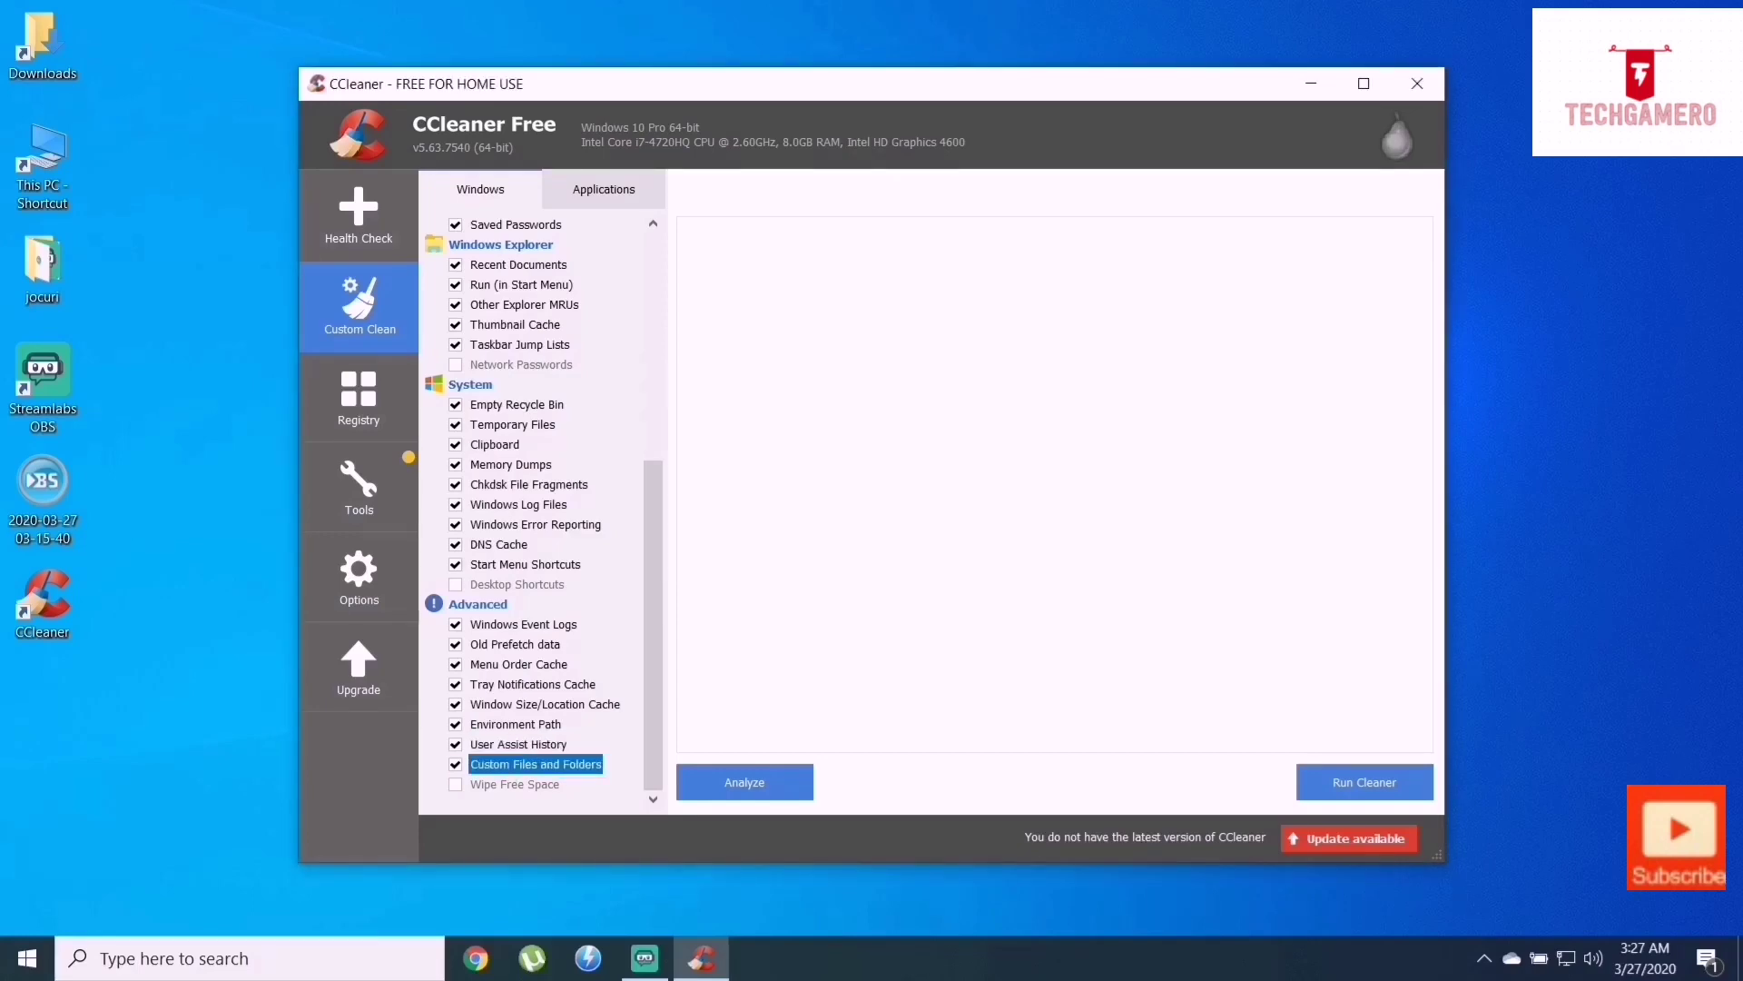
Step: Run the cleaner with the selected Custom Clean rules, accepting the confirmation and the Session notice
{"action": "left_click", "coordinate": [1364, 782]}
{"action": "left_click", "coordinate": [1048, 437]}
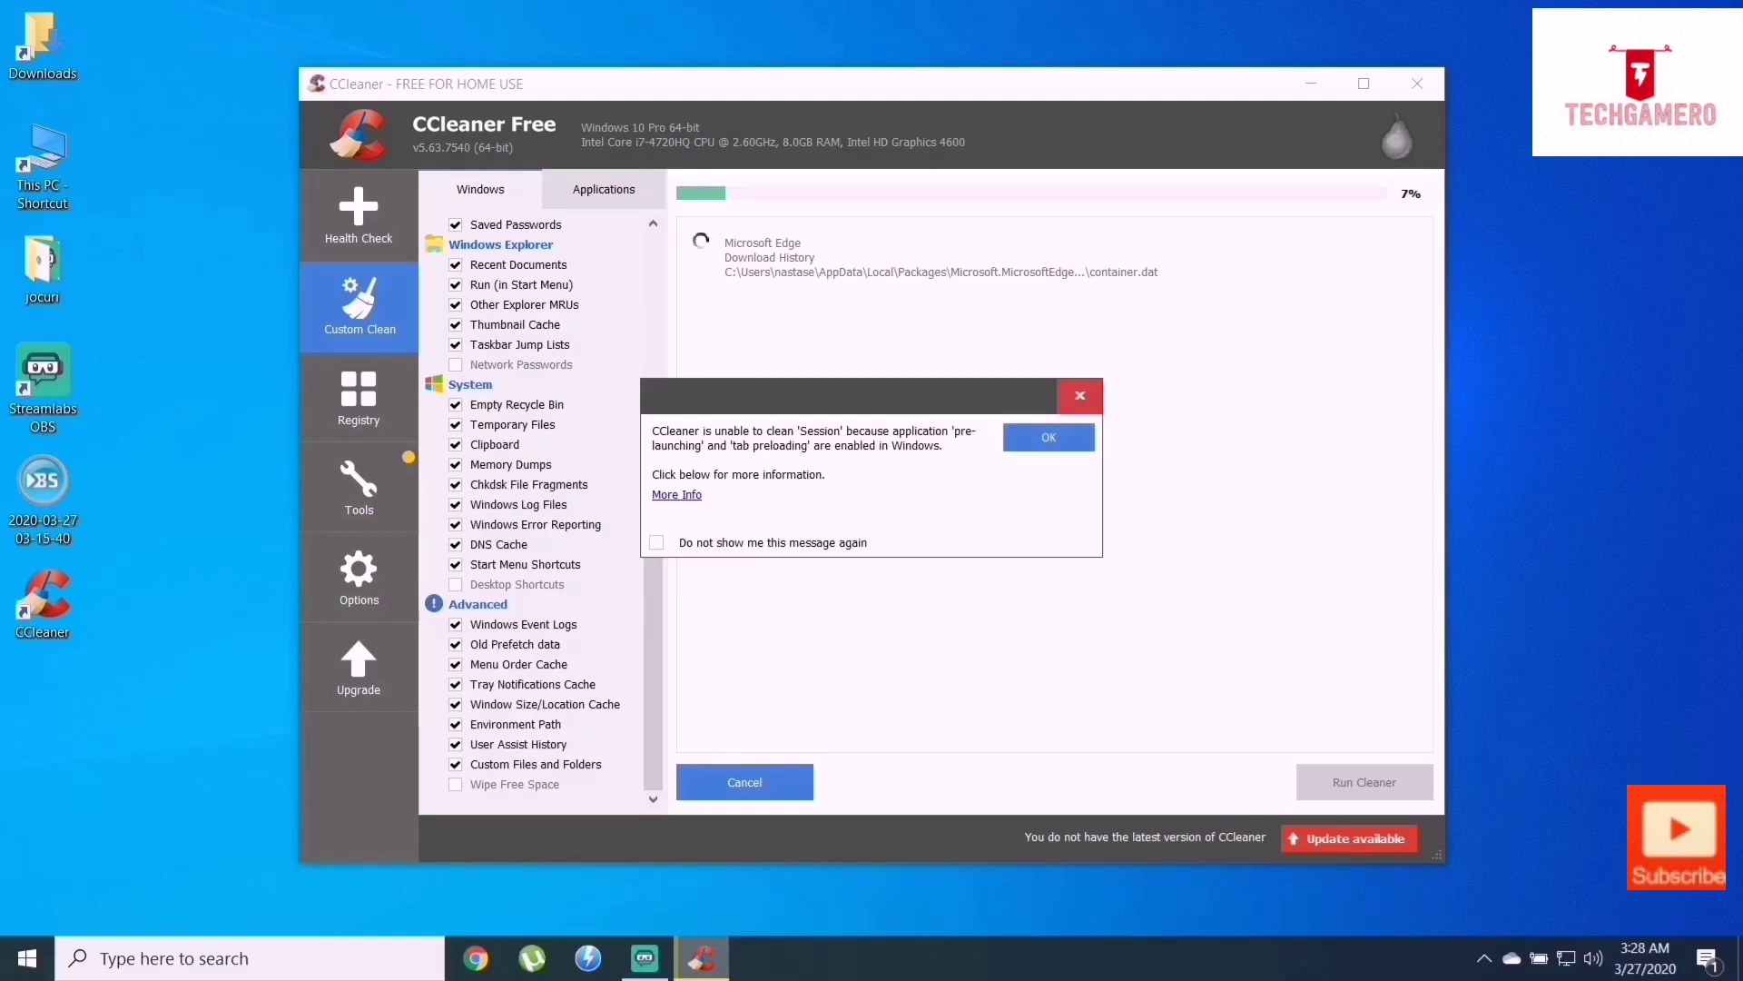
{"action": "key", "text": "Return"}
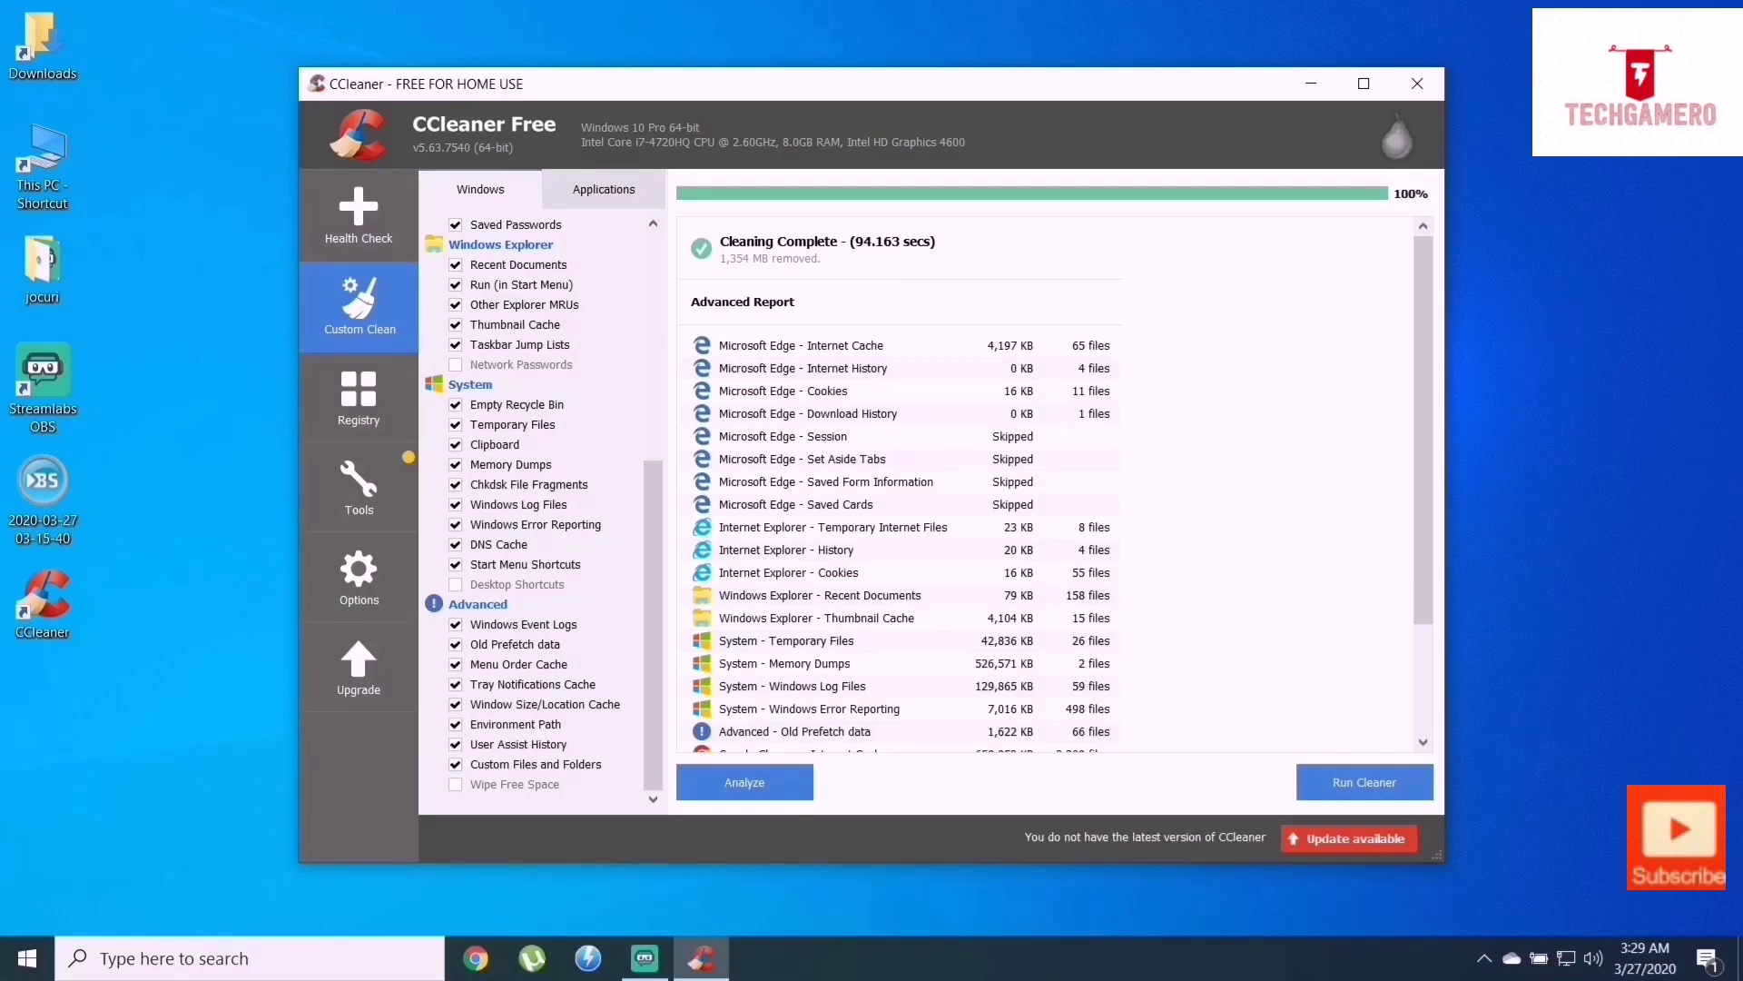
Step: Scan the registry for issues with all Registry Cleaner categories included and fix all selected issues without backing up the registry
{"action": "left_click", "coordinate": [358, 397]}
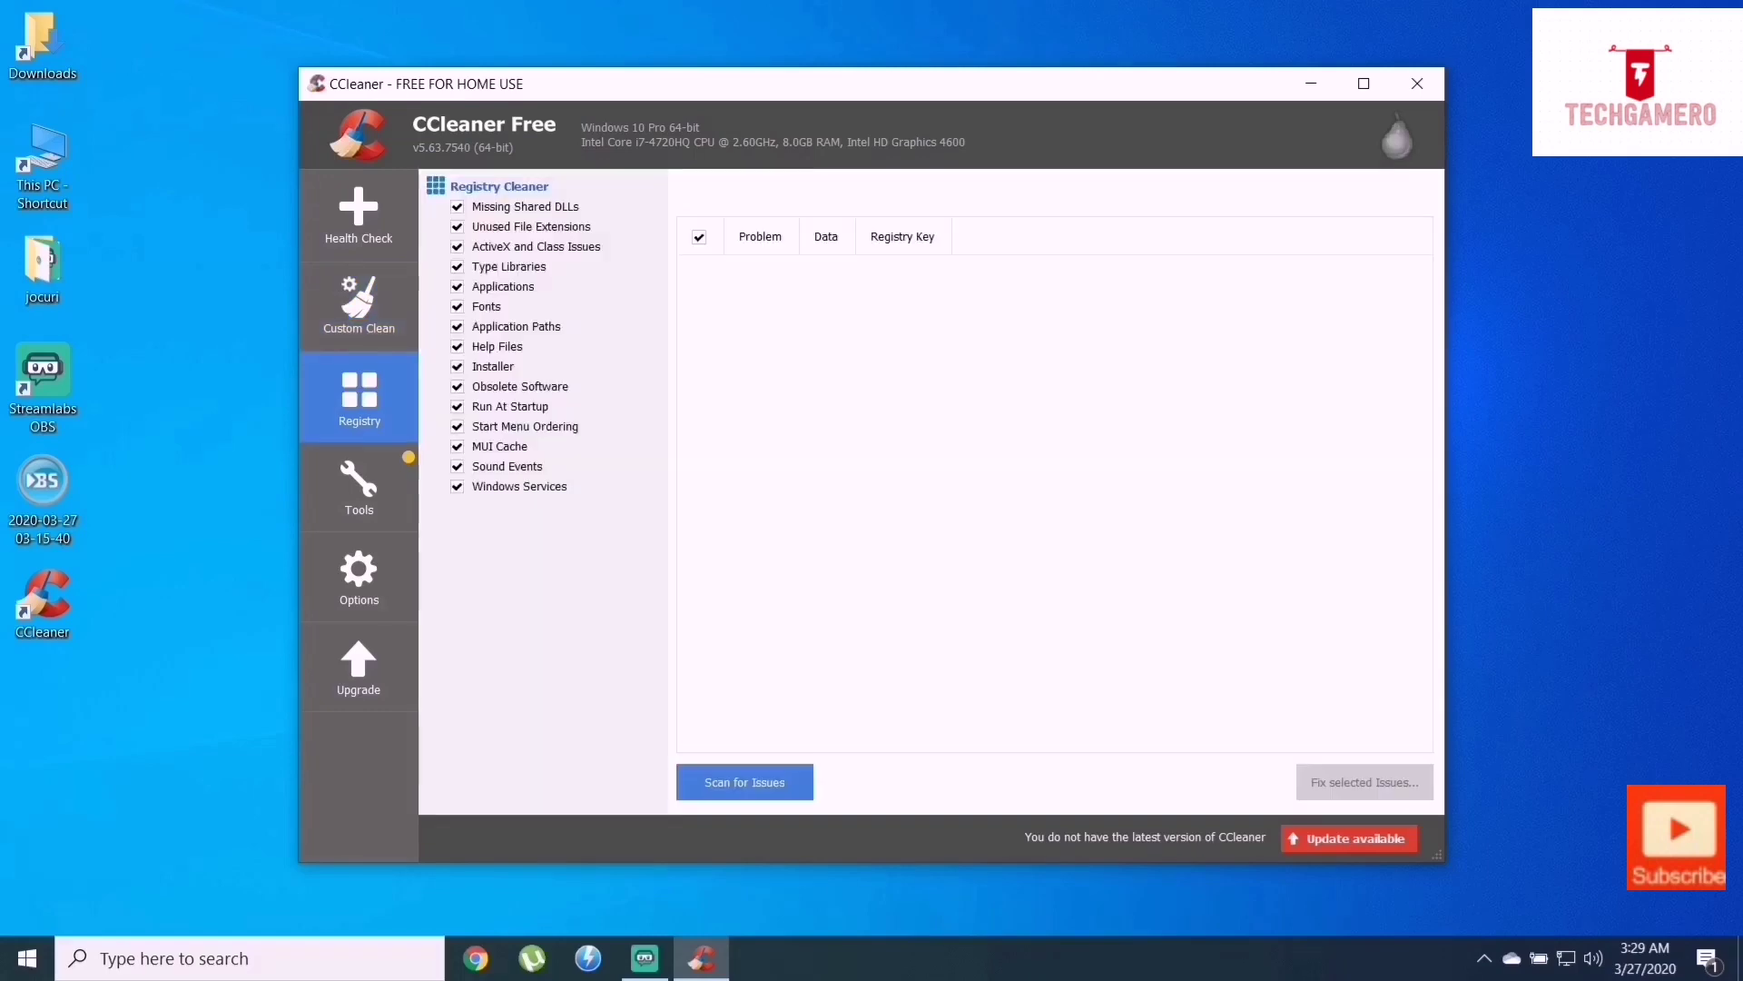
{"action": "left_click", "coordinate": [745, 782]}
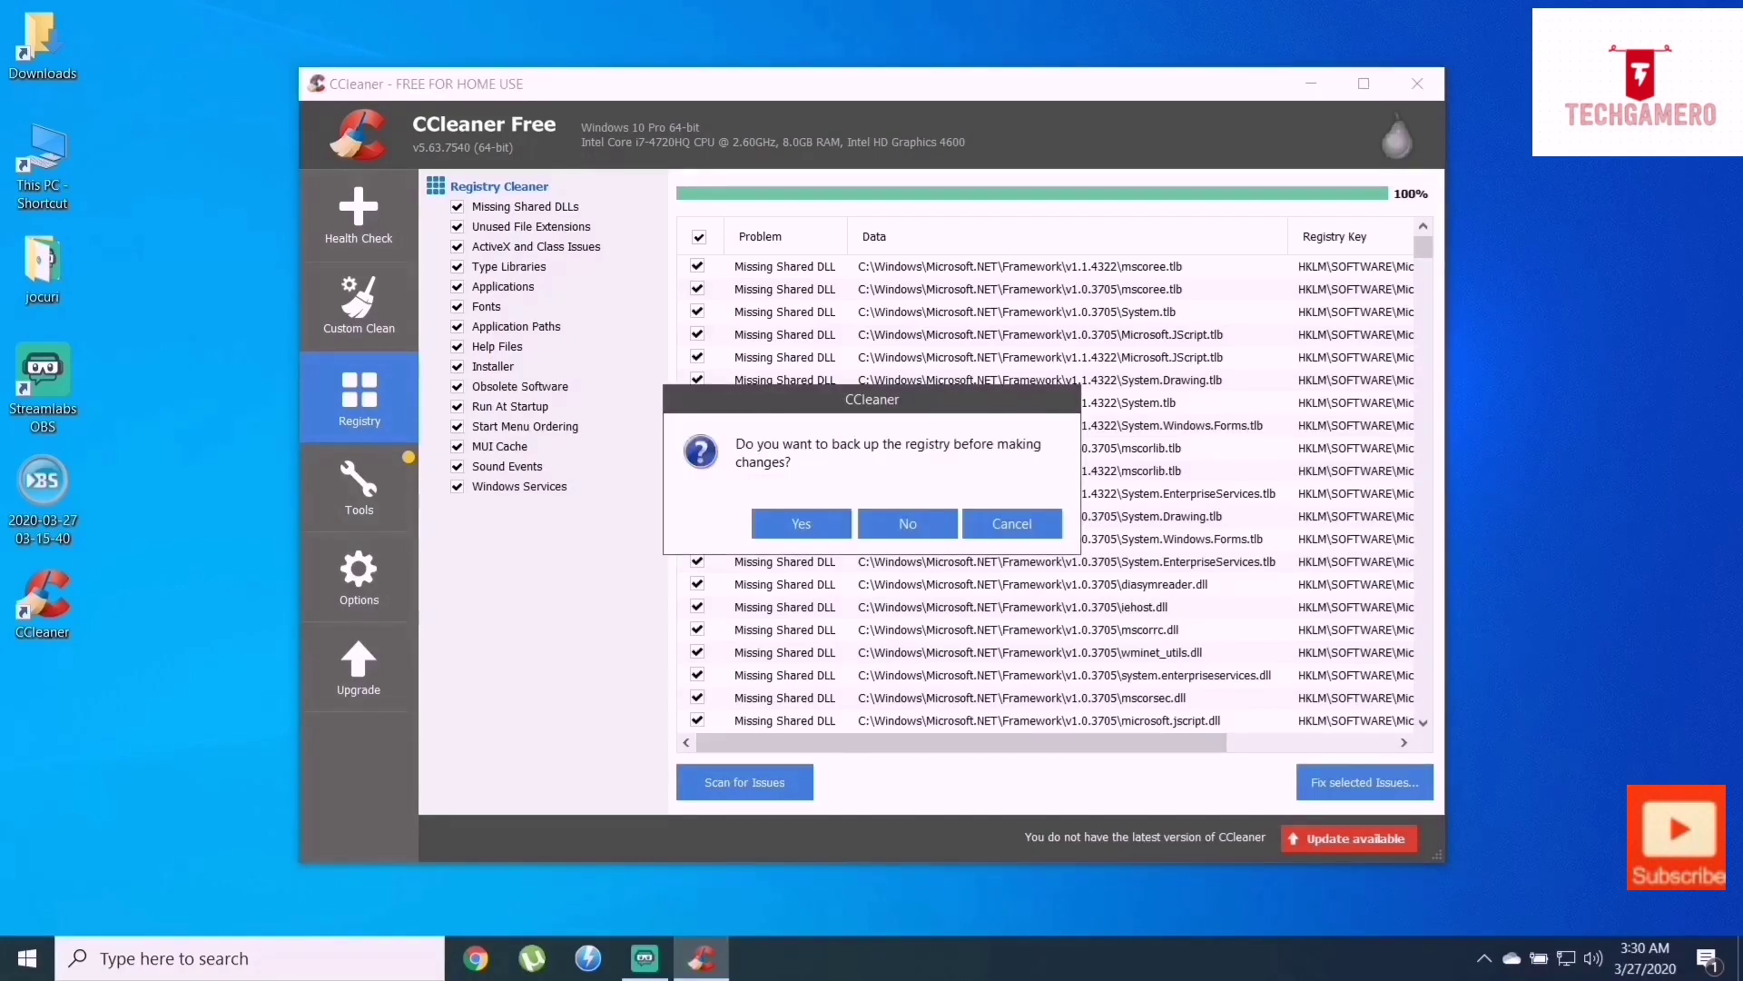
{"action": "left_click", "coordinate": [908, 523]}
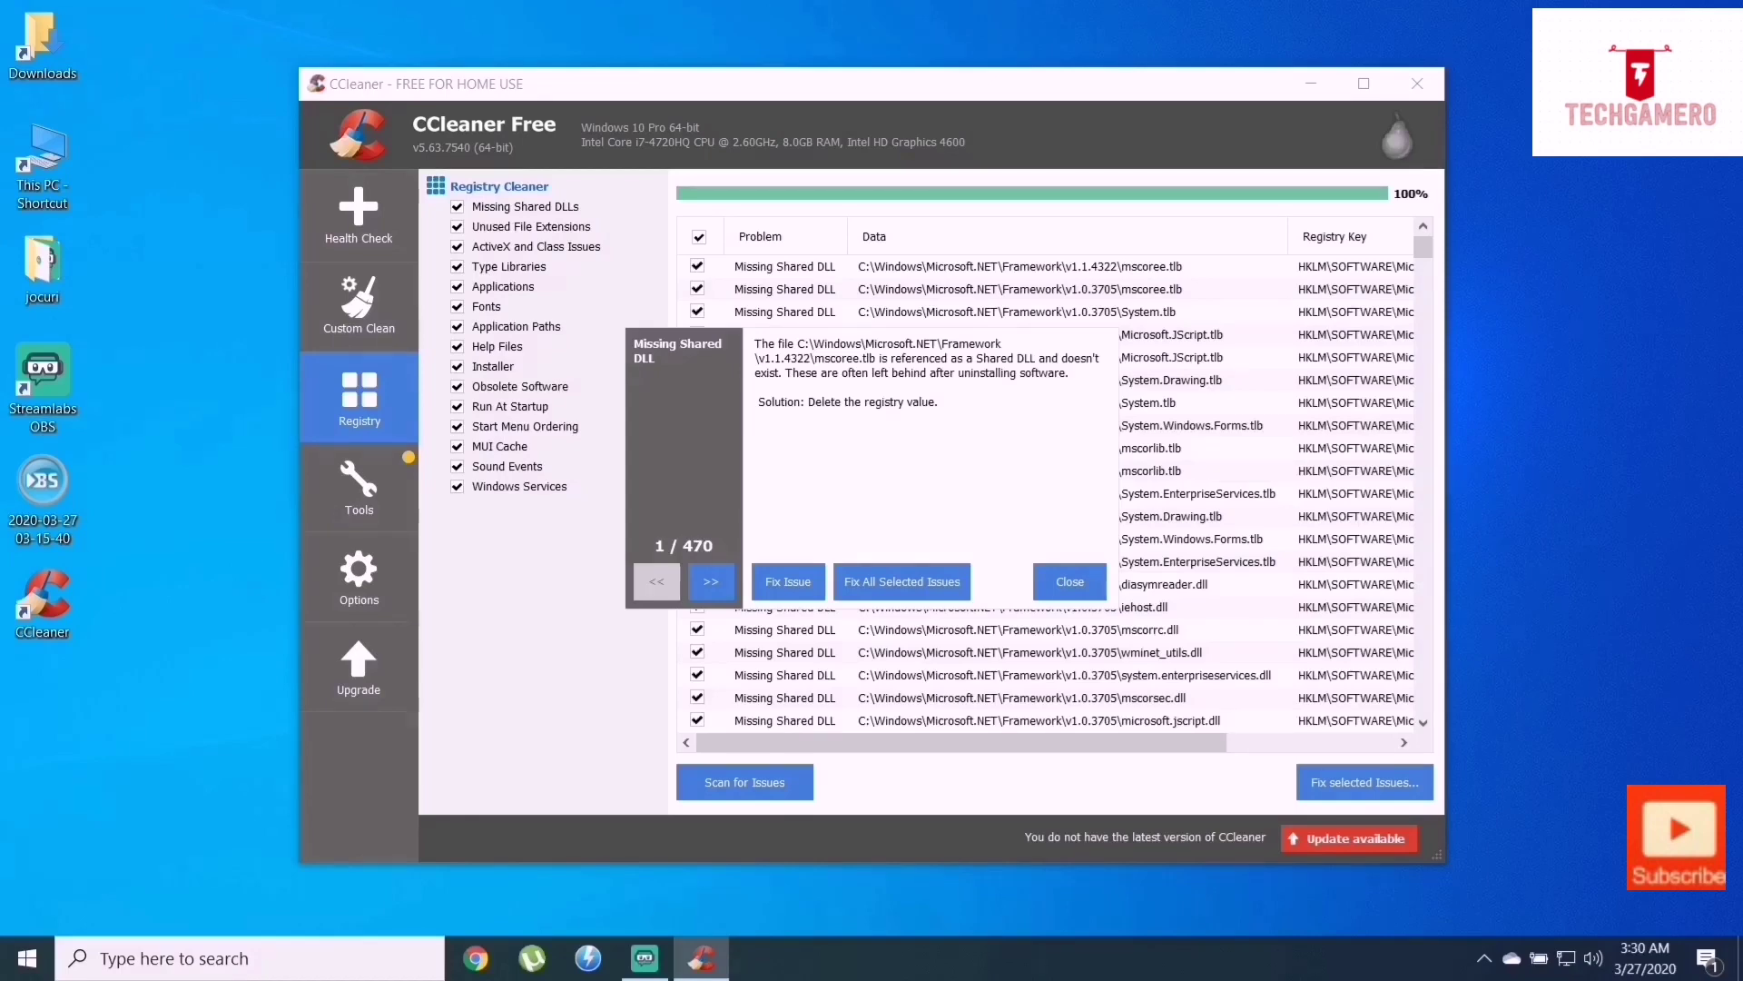
{"action": "left_click", "coordinate": [902, 582]}
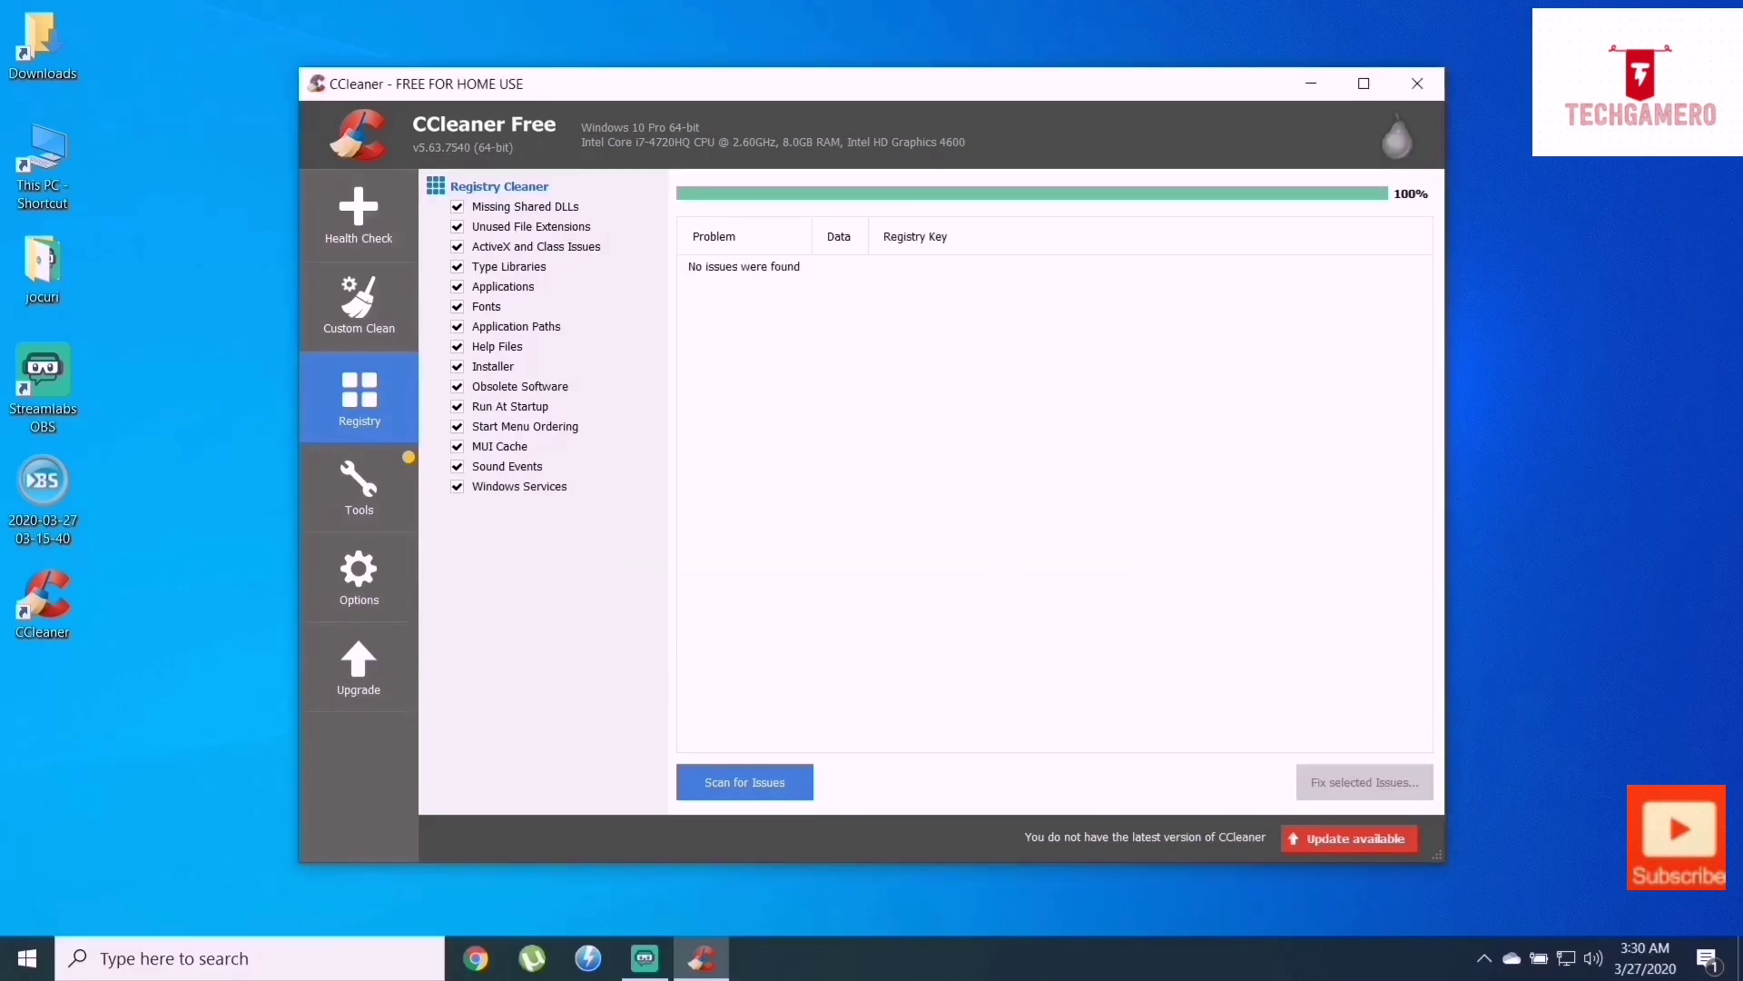
Step: View the list of removable programs and the cleaner's options, and close CCleaner
{"action": "left_click", "coordinate": [359, 486]}
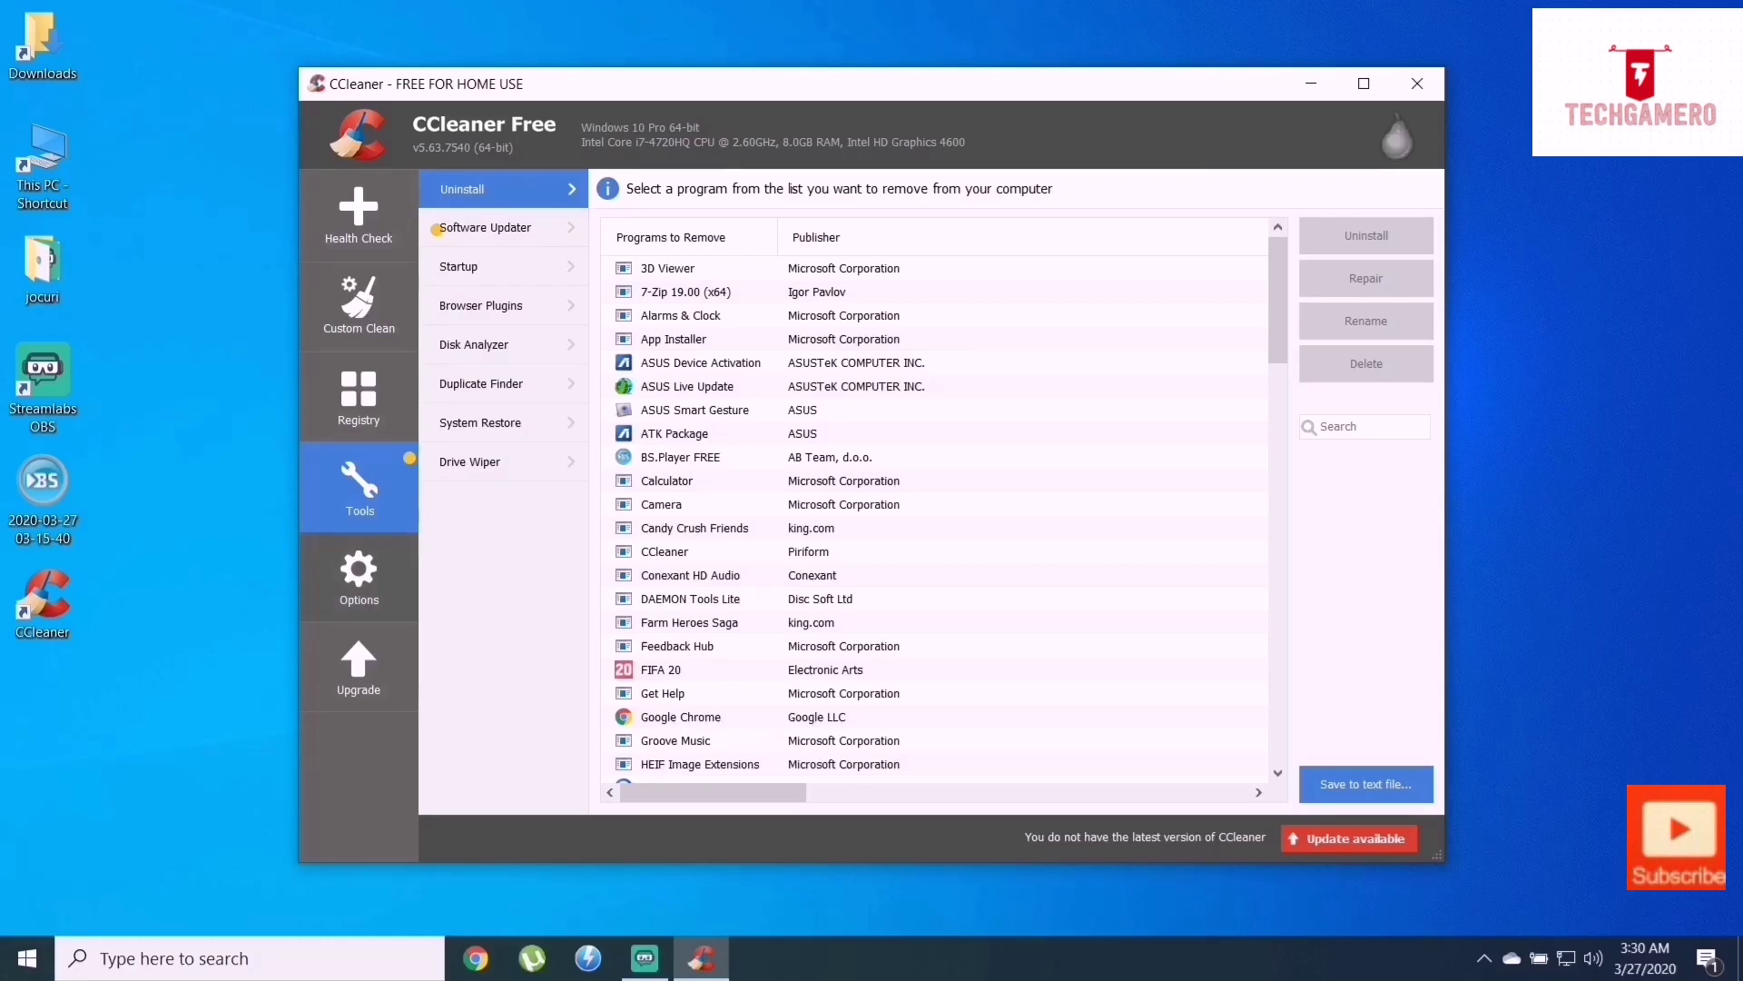
{"action": "left_click", "coordinate": [359, 577]}
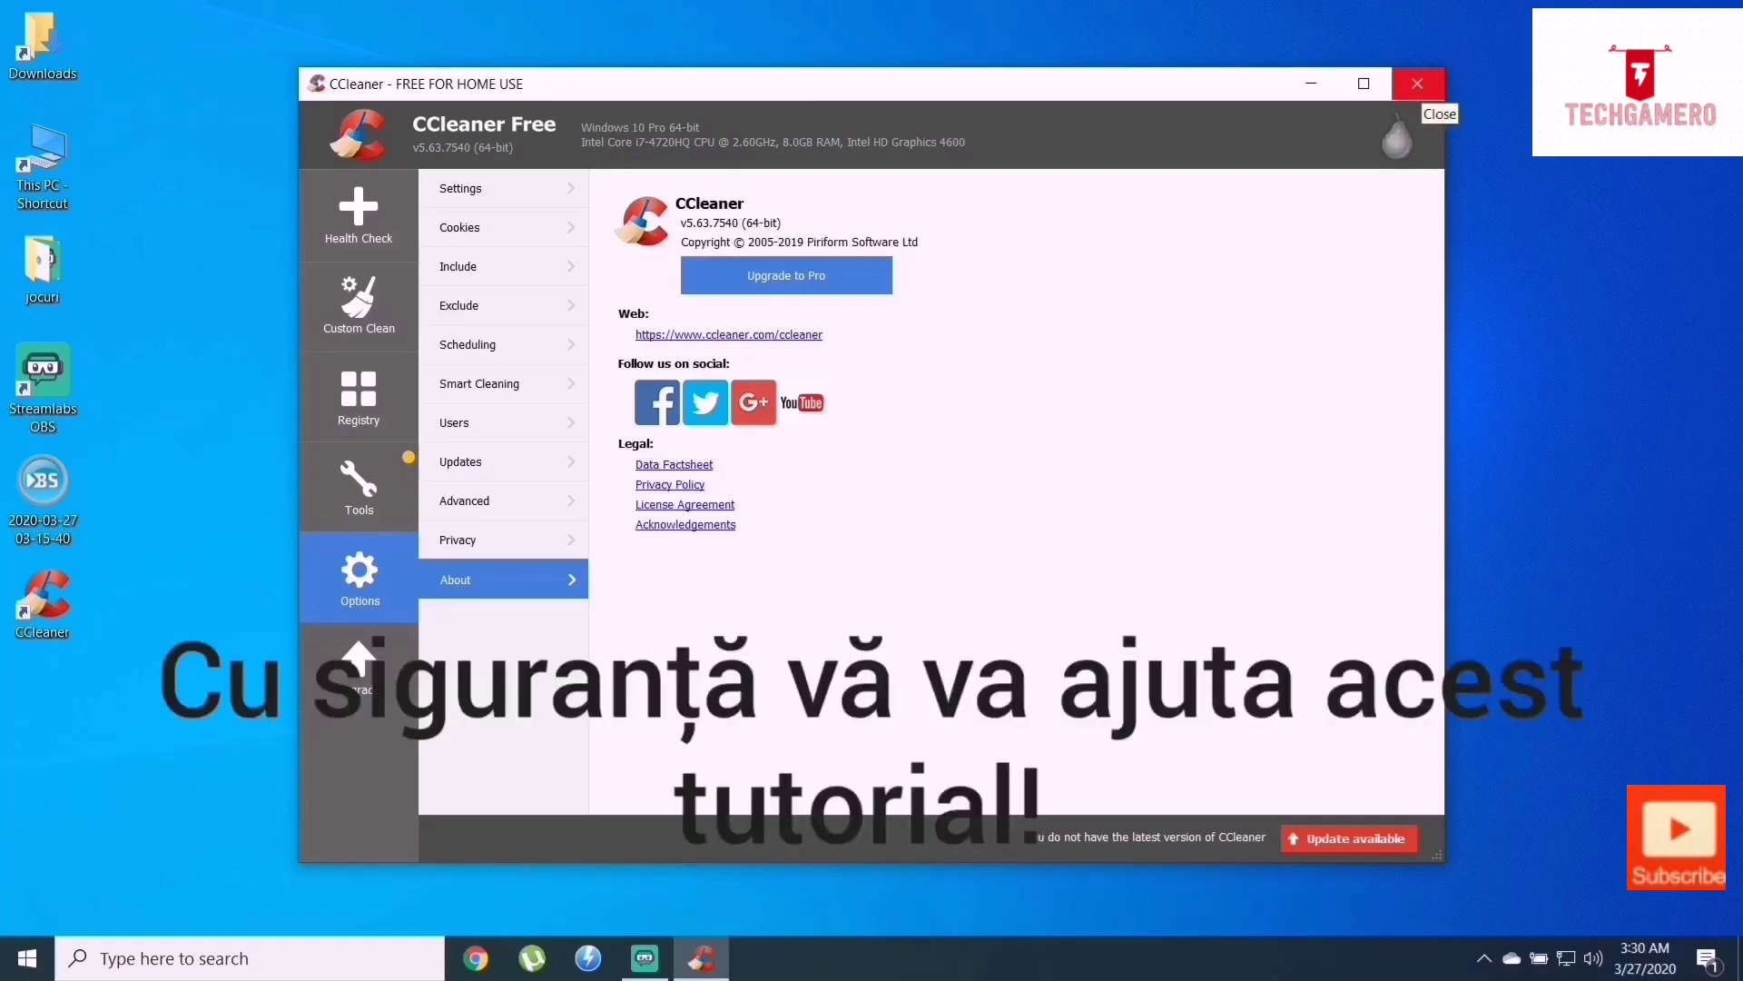
{"action": "left_click", "coordinate": [1417, 83]}
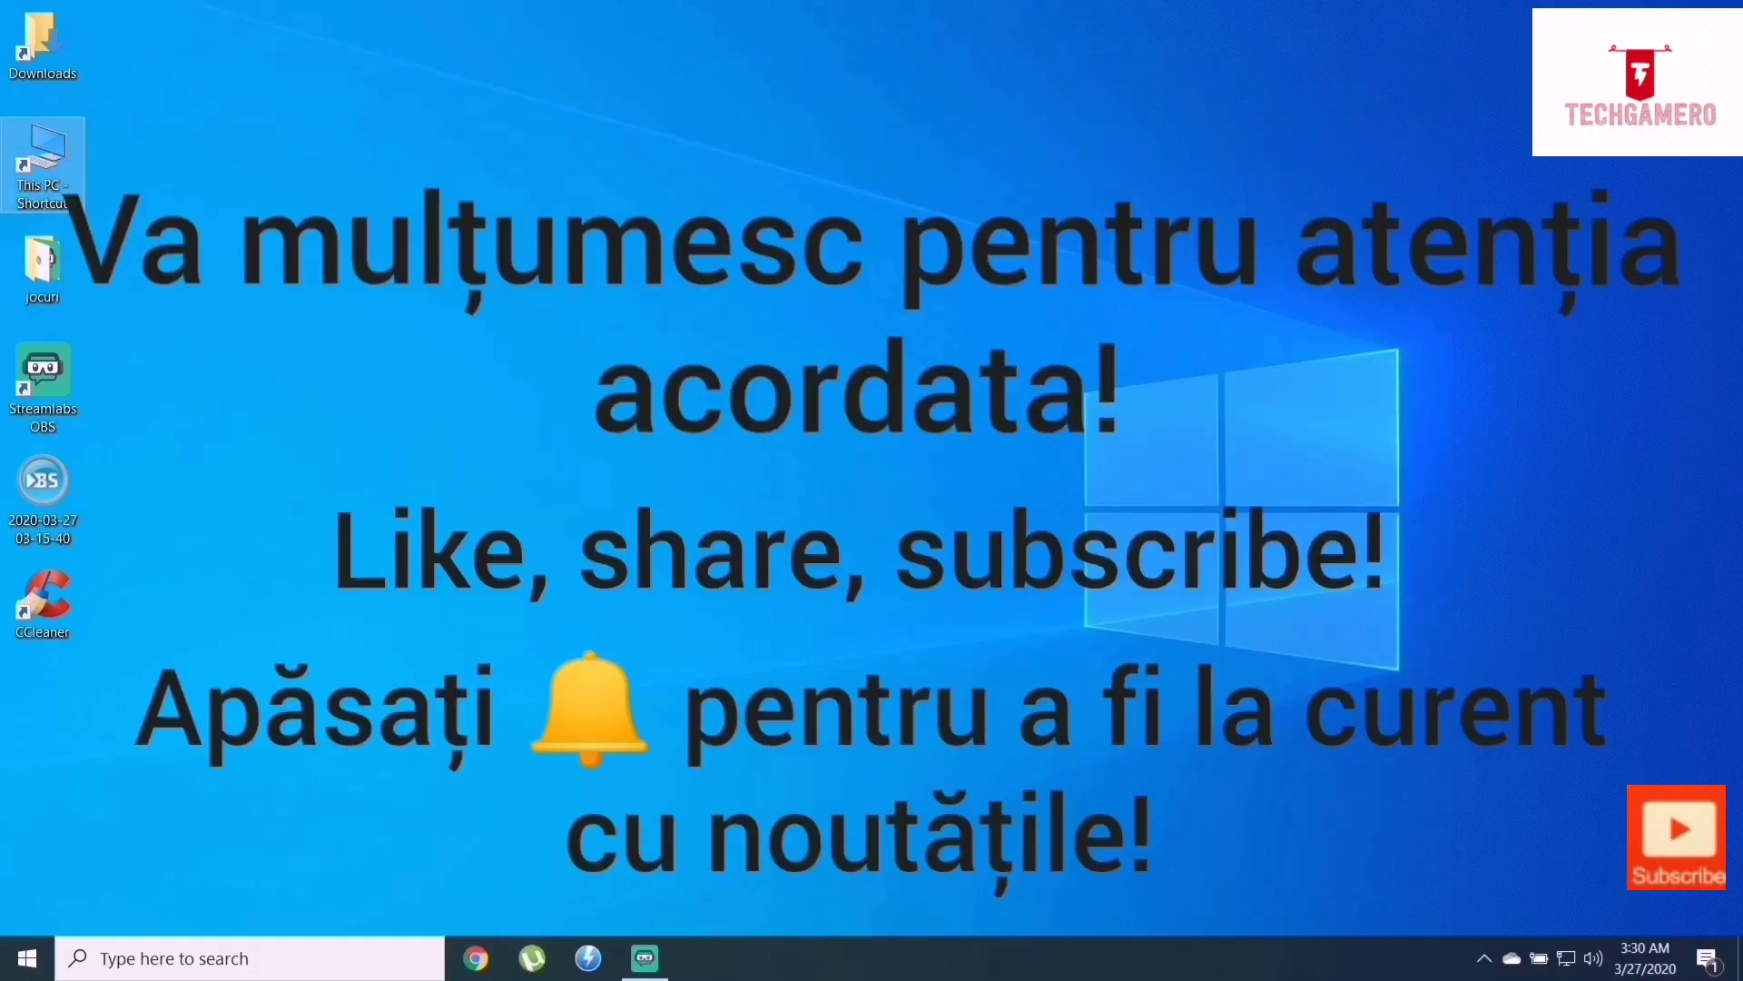